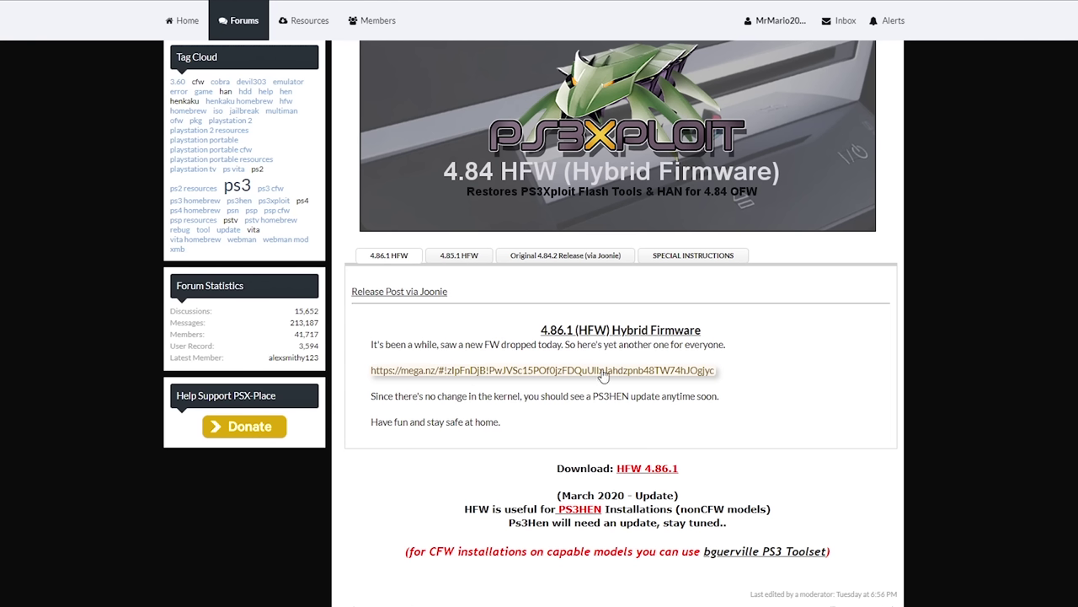
Download HFW_4.86.1_03_30_2020.zip through the forum's 4.86.1 HFW MEGA link and the WinMD5 freeware archive from its website
left_click(603, 376)
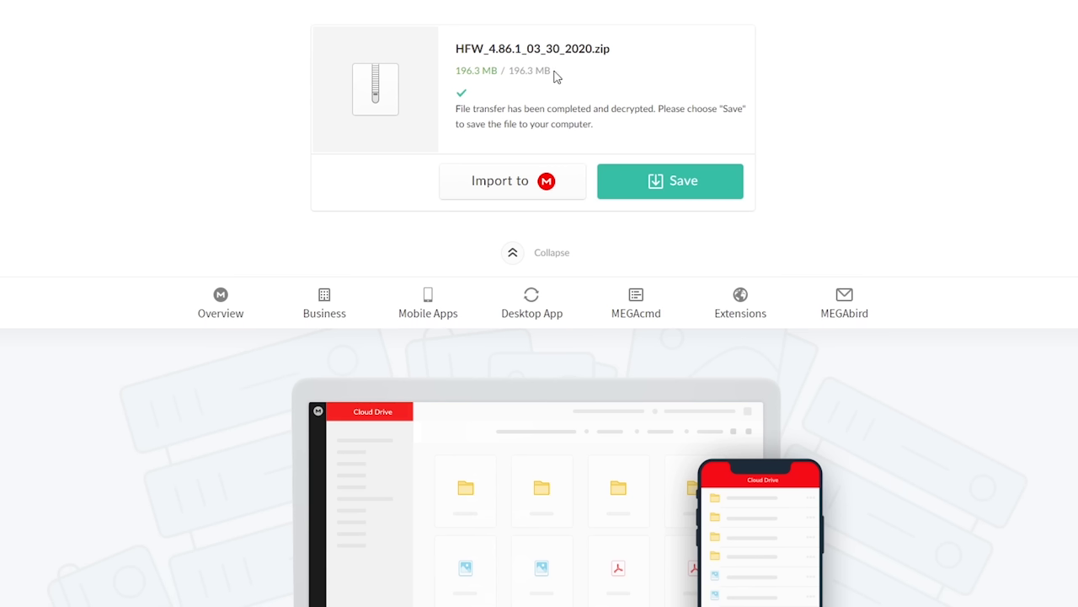
left_click(648, 192)
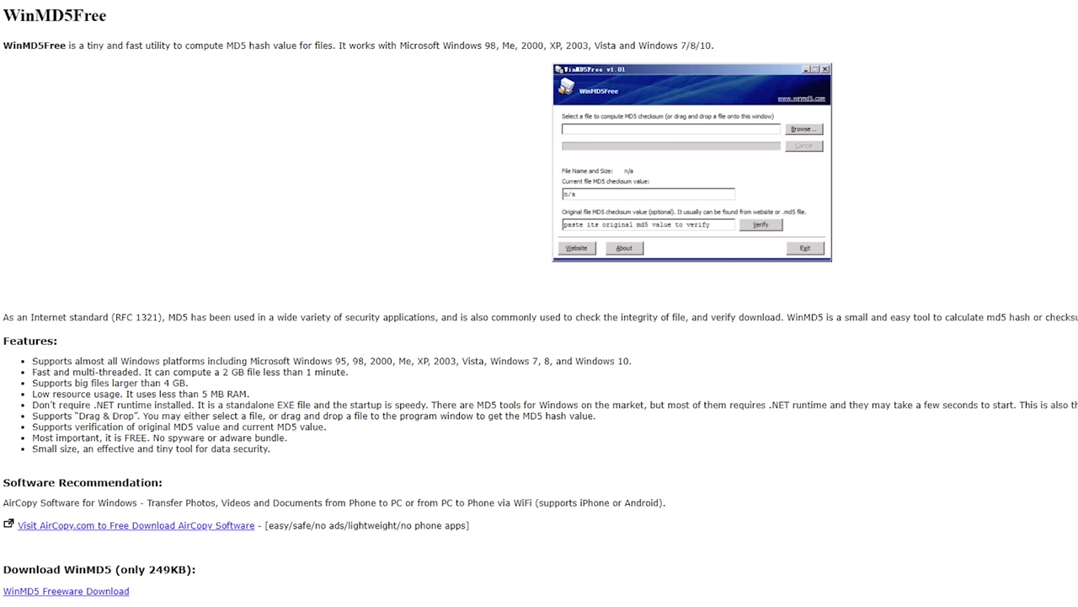
scroll(963, 234, "down", 3)
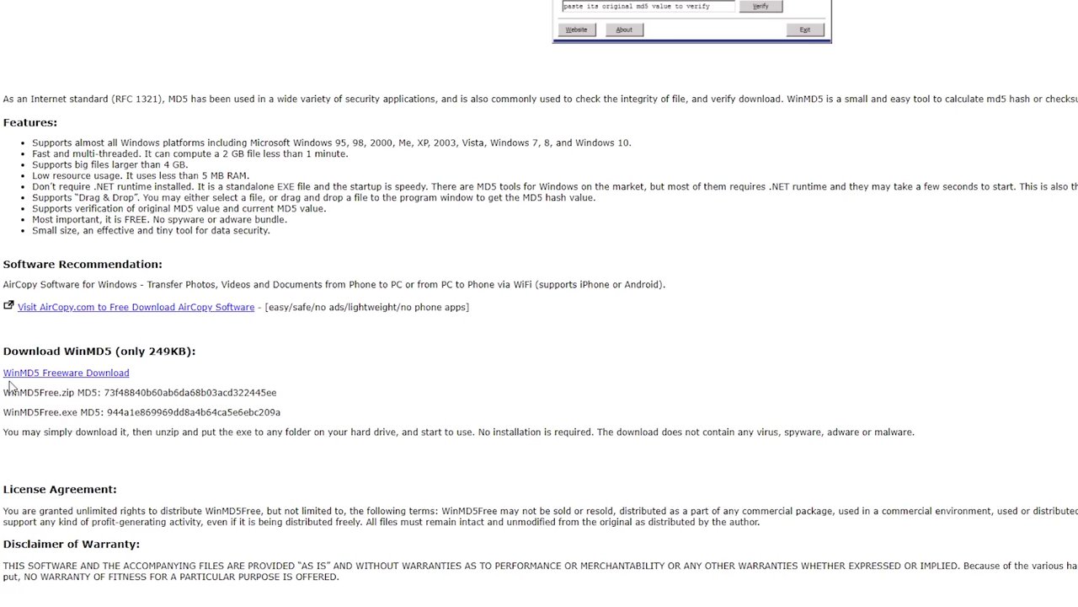
left_click(72, 382)
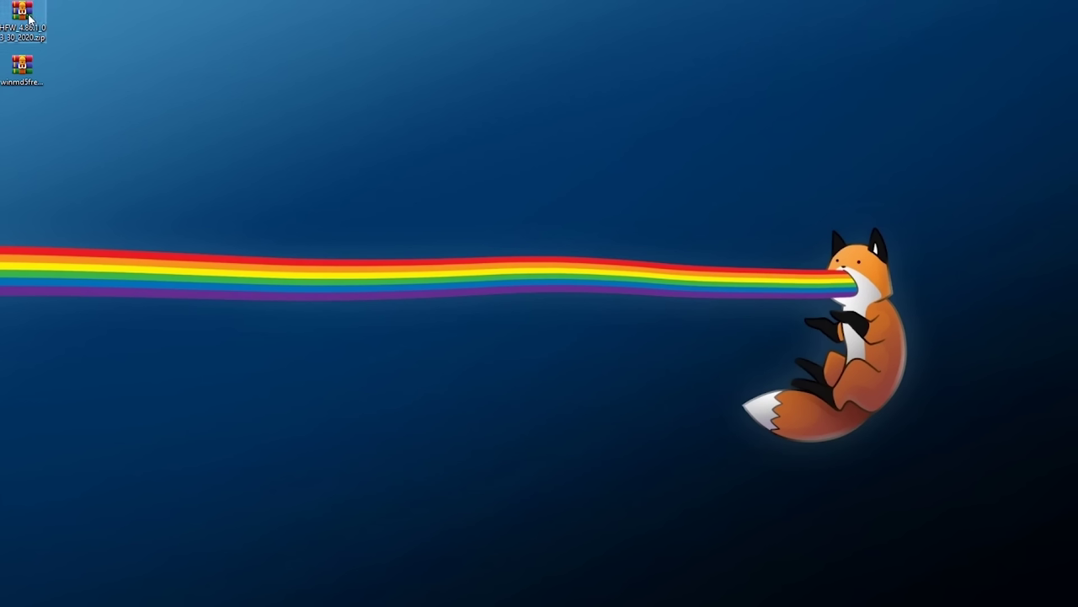
Extract HFW_4.86.1_03_30_2020.zip into its own desktop folder and inspect the hash-named subfolder and HFW_4.86.1_PS3UPDAT.PUP inside
right_click(29, 19)
left_click(102, 82)
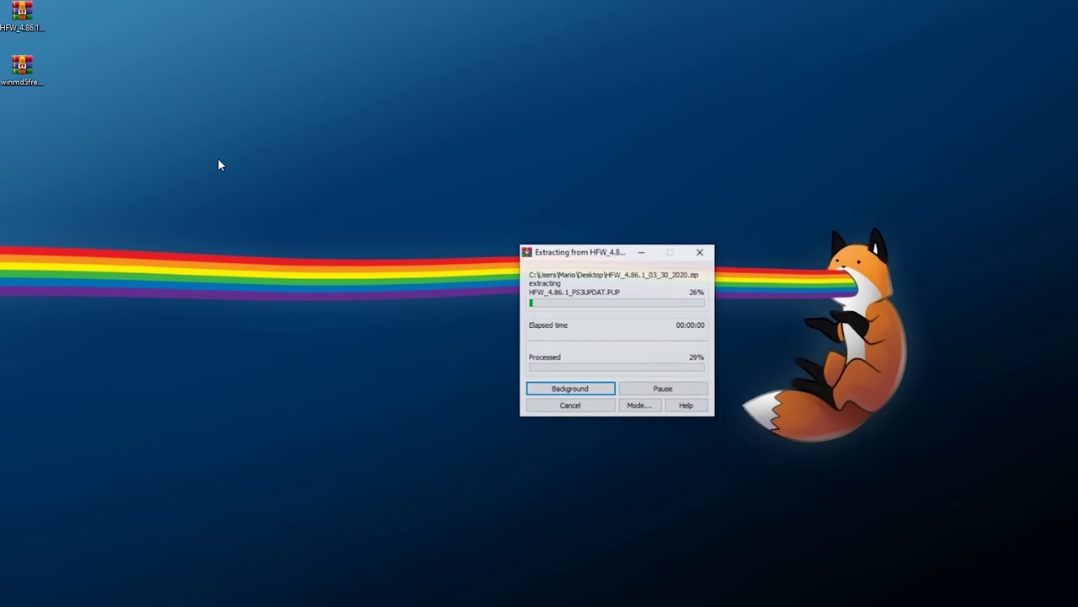
double_click(22, 120)
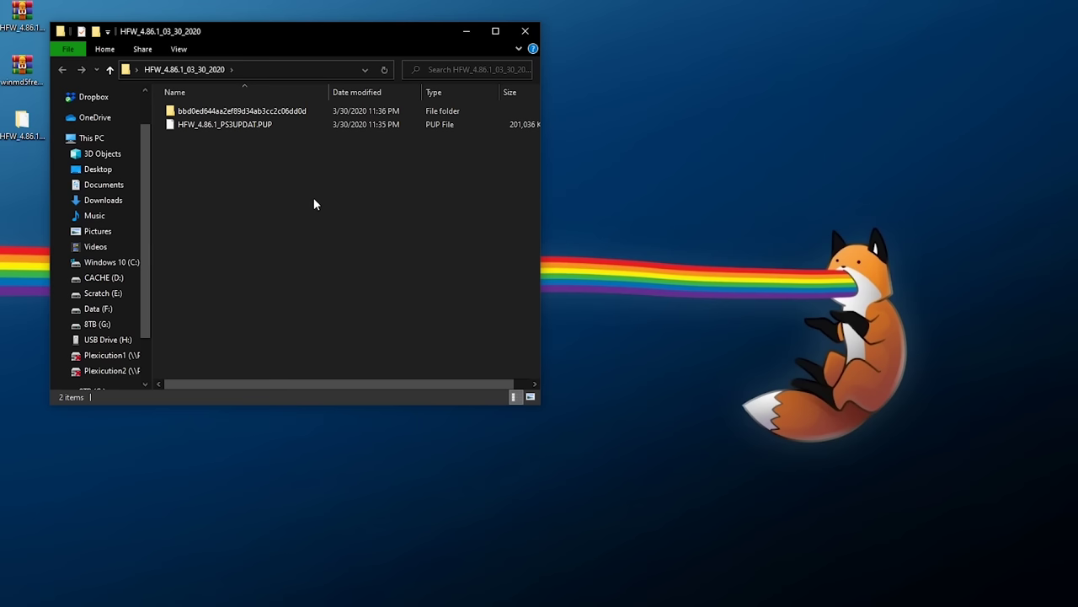
left_click(244, 112)
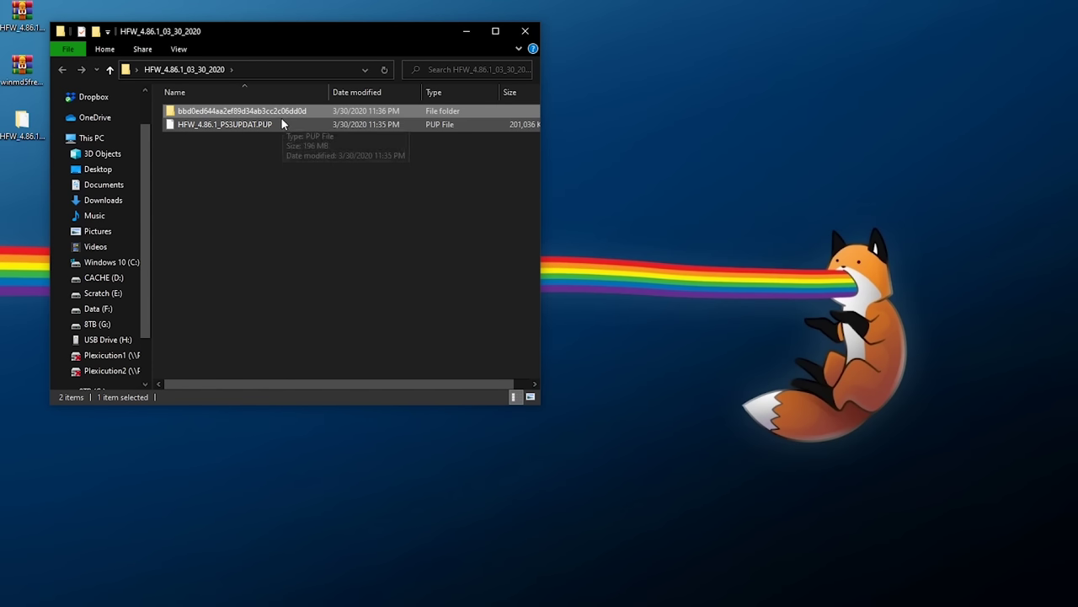
key("F2")
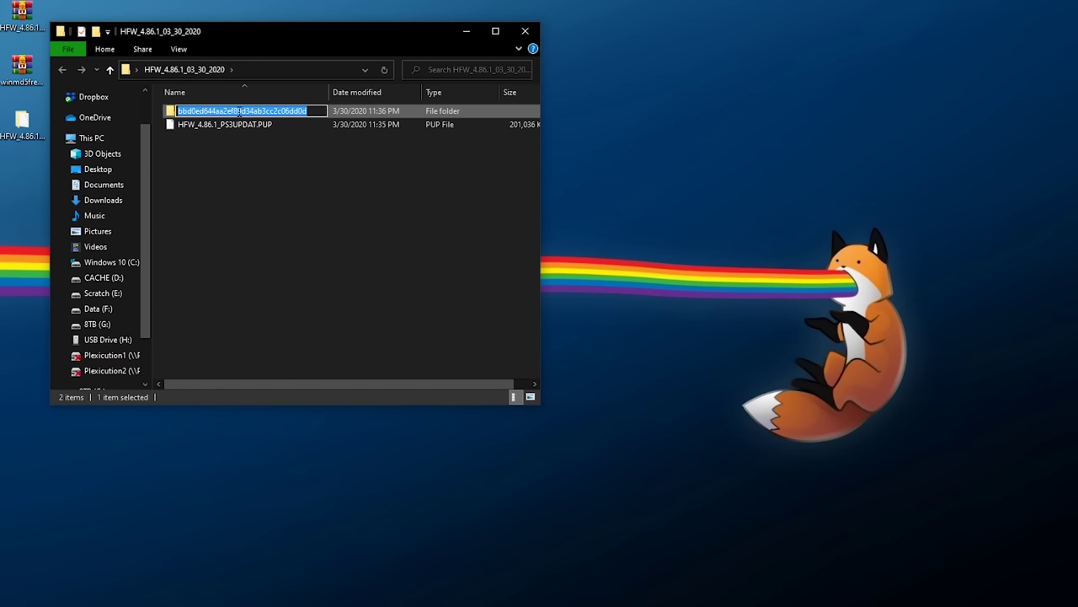
left_click(264, 139)
left_click(235, 126)
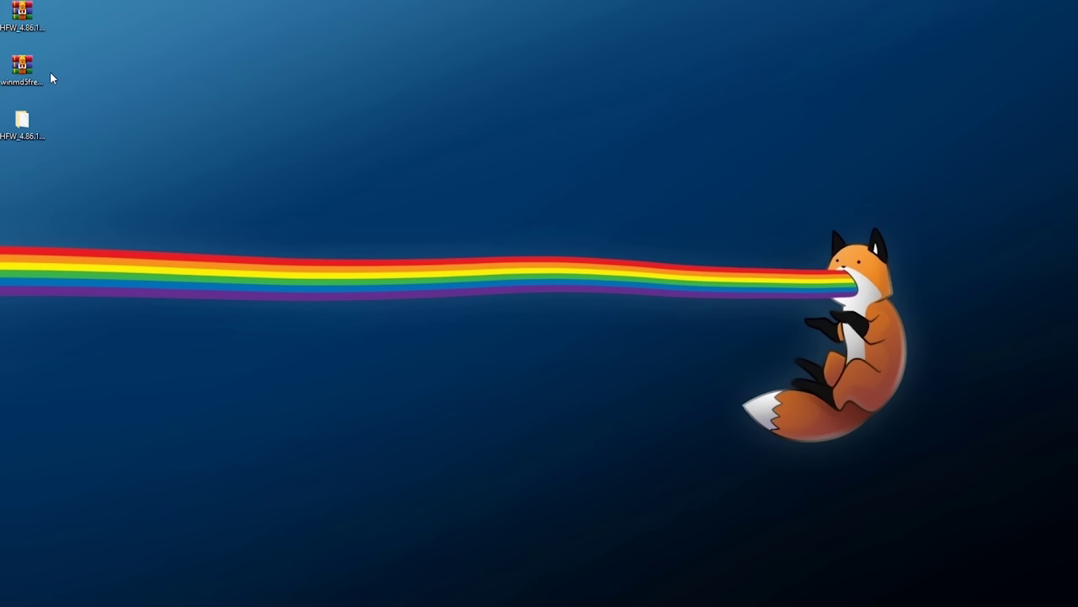
Extract the winmd5free archive into its own desktop folder and open that folder to inspect WinMD5.exe
right_click(26, 67)
left_click(97, 133)
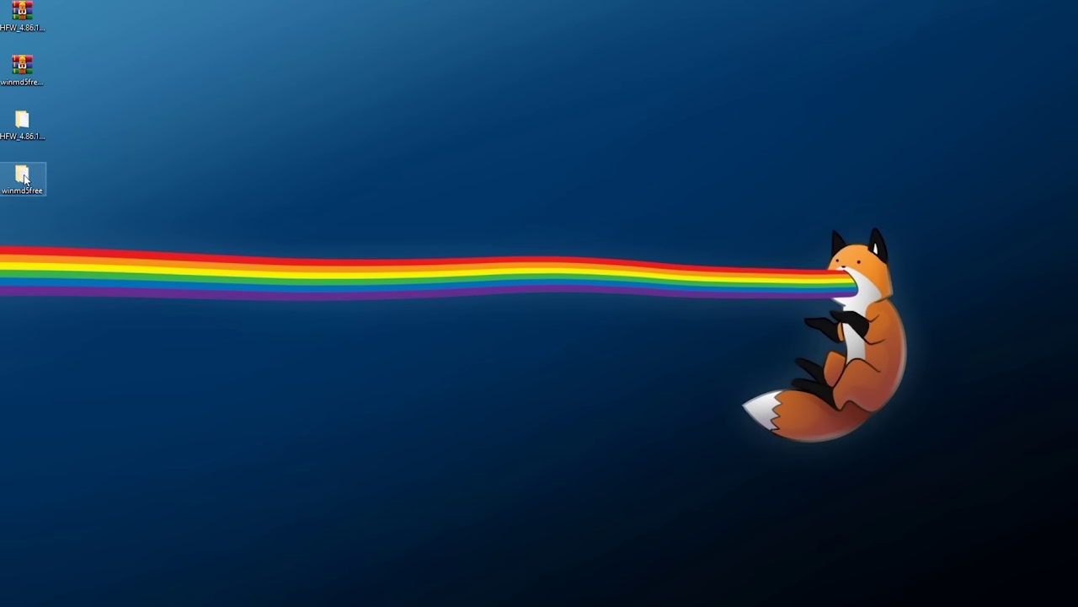
double_click(22, 173)
left_click(202, 111)
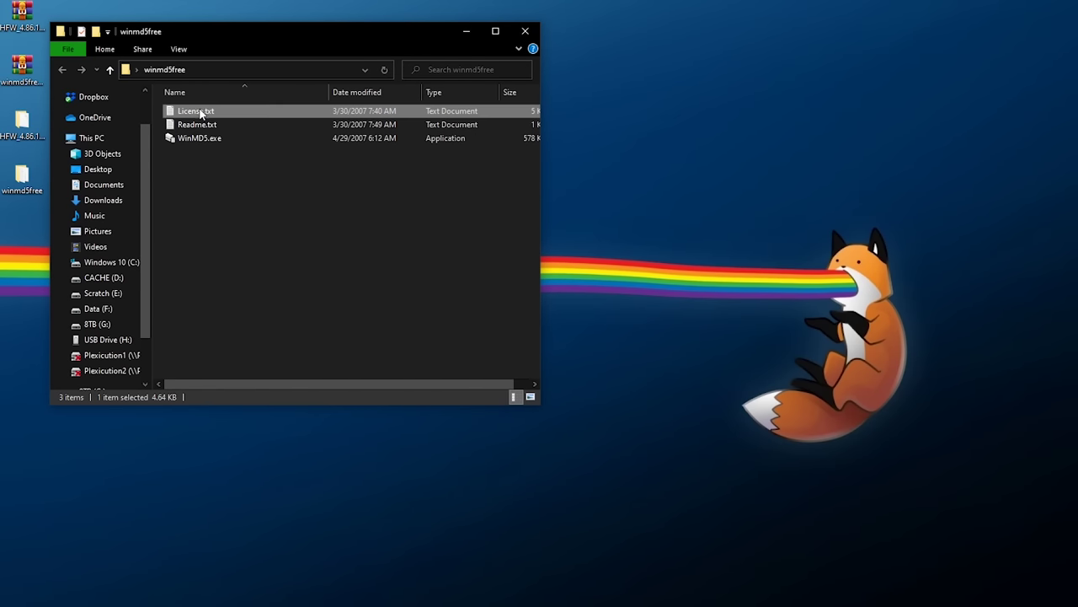
left_click(215, 126)
left_click(218, 140)
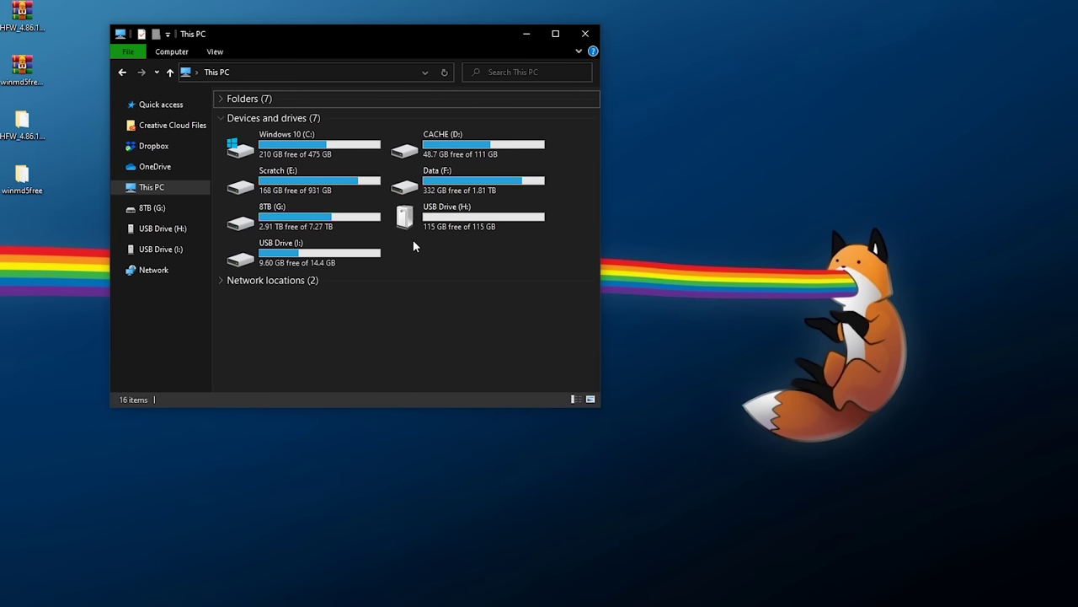
Review the file system choices in the Format dialog of USB Drive (I:) and close it without formatting
left_click(295, 244)
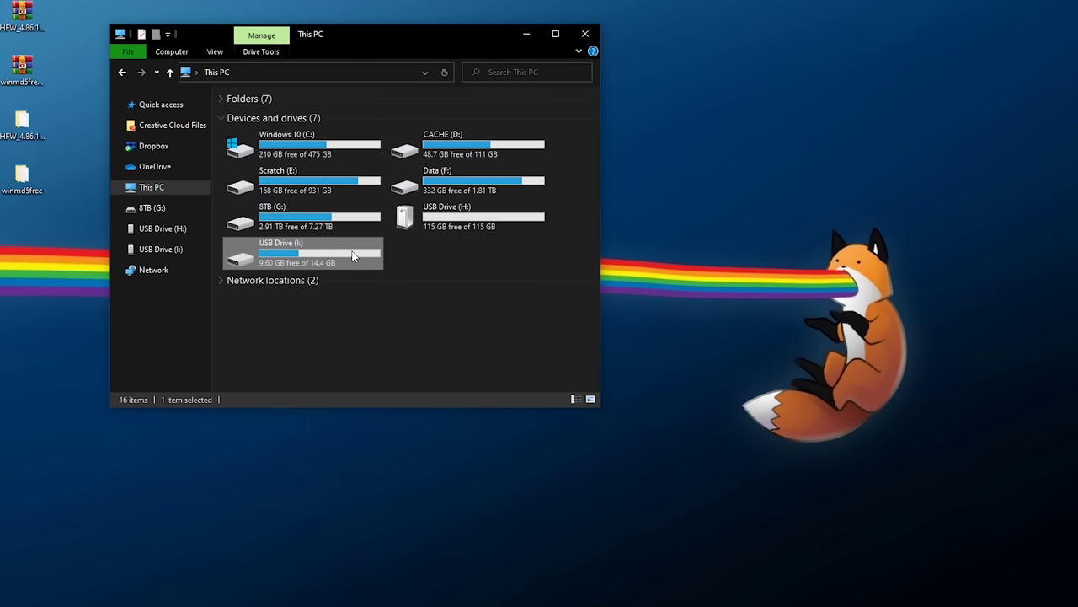
right_click(327, 246)
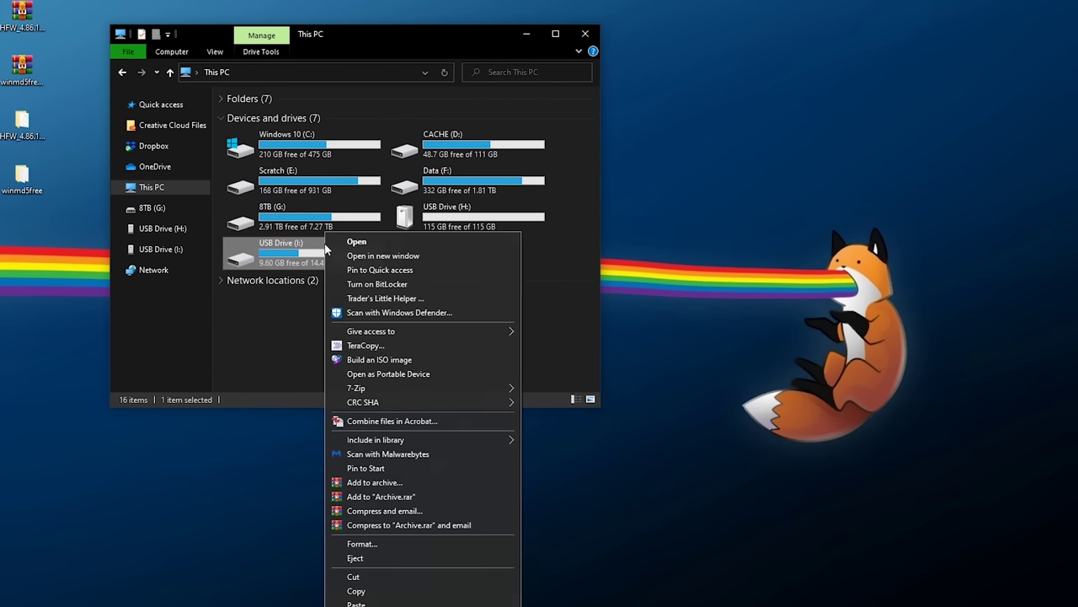
left_click(362, 544)
left_click_drag(240, 175, 472, 91)
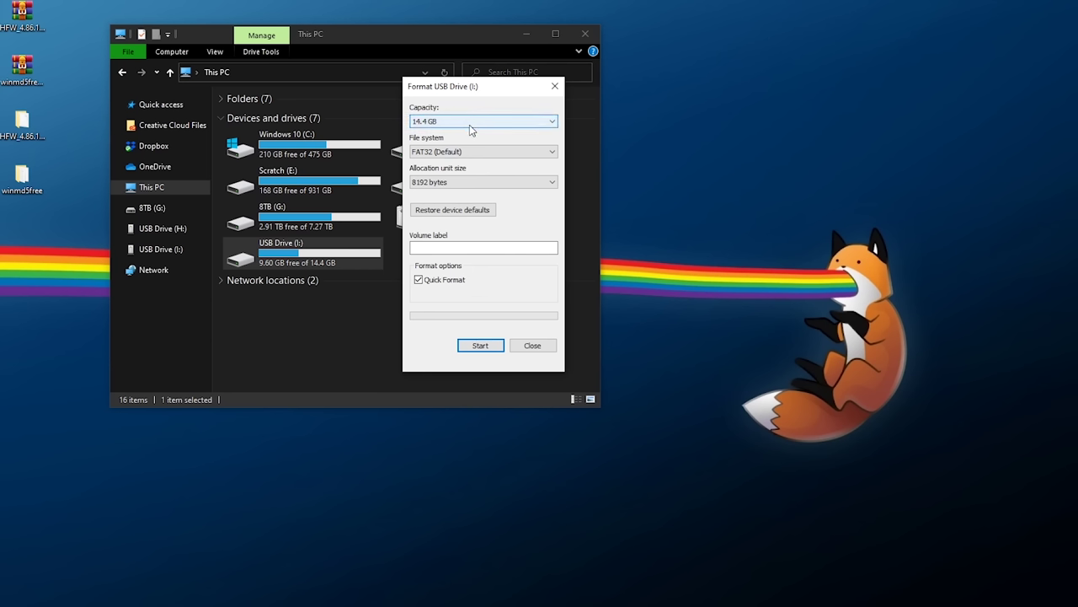
left_click(461, 153)
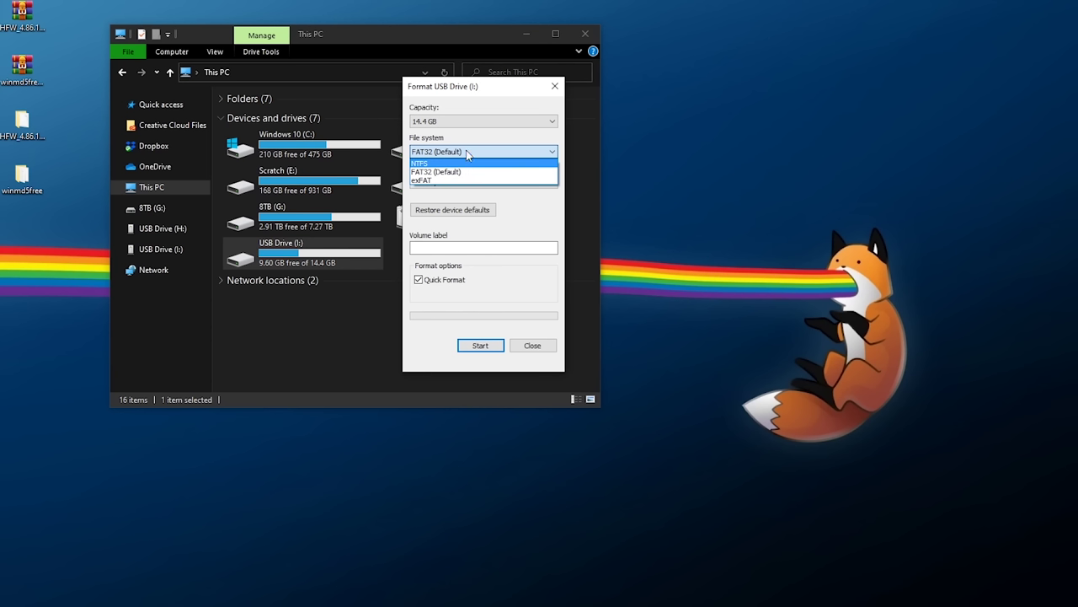
left_click(467, 154)
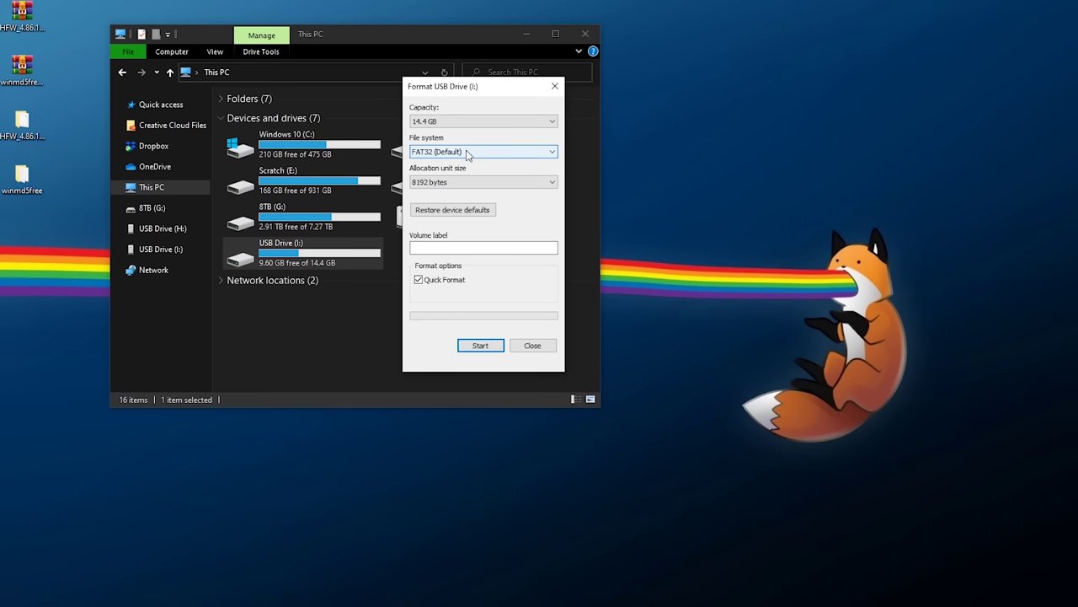
key("Escape")
Check which file systems the Format dialog of USB Drive (H:) offers
left_click(432, 220)
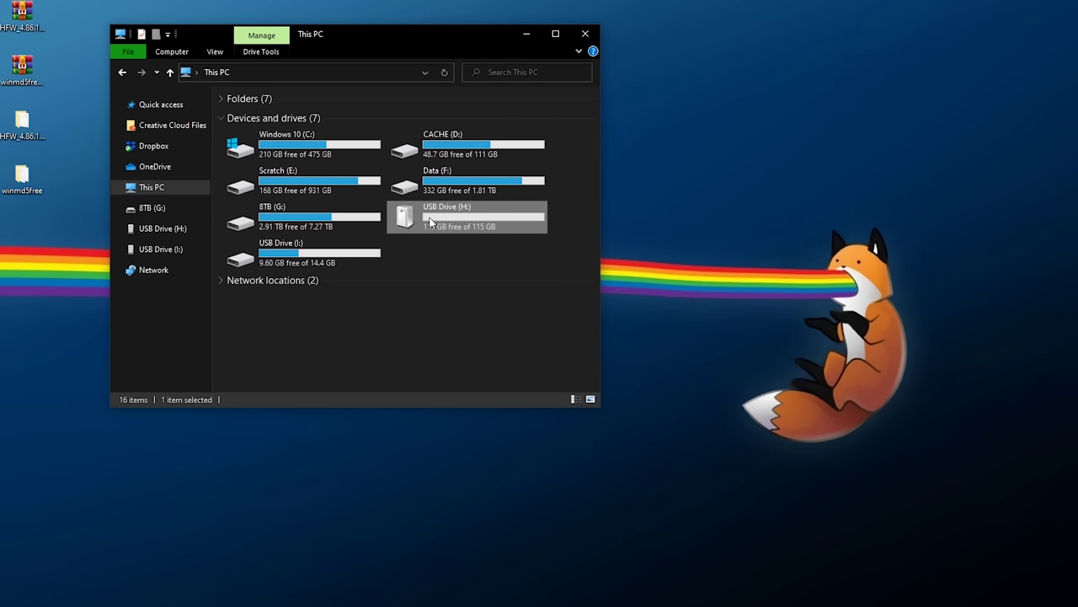
right_click(413, 217)
left_click(444, 525)
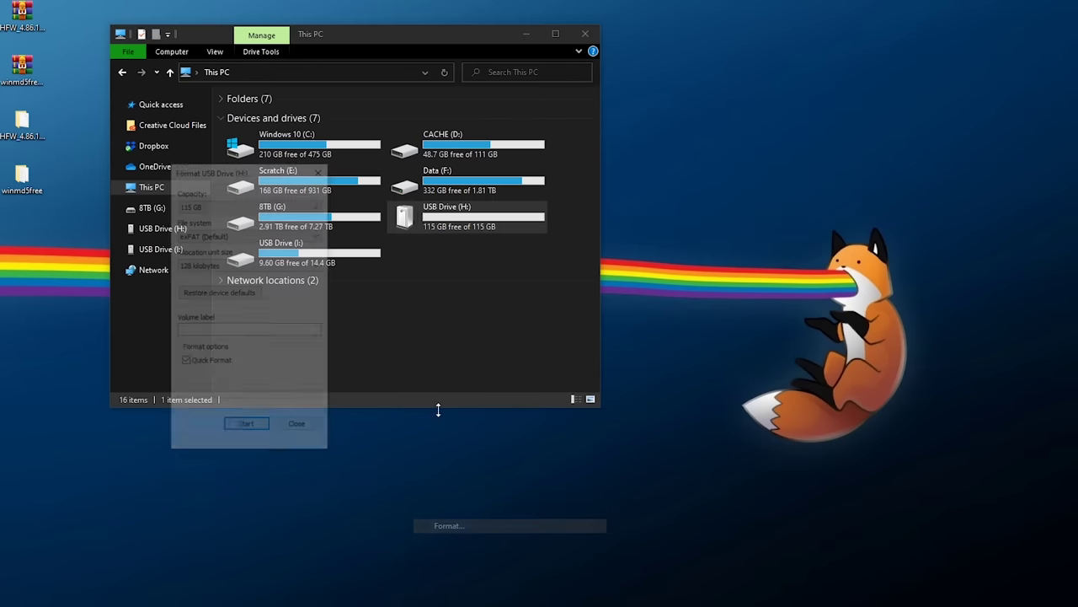
left_click_drag(262, 172, 306, 74)
left_click(270, 137)
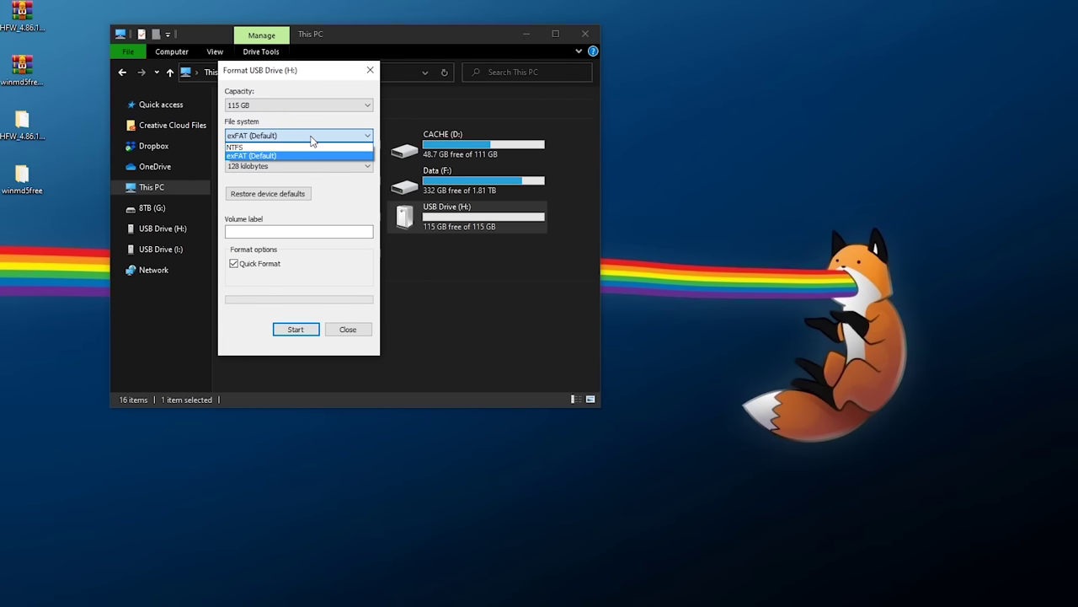
left_click(265, 138)
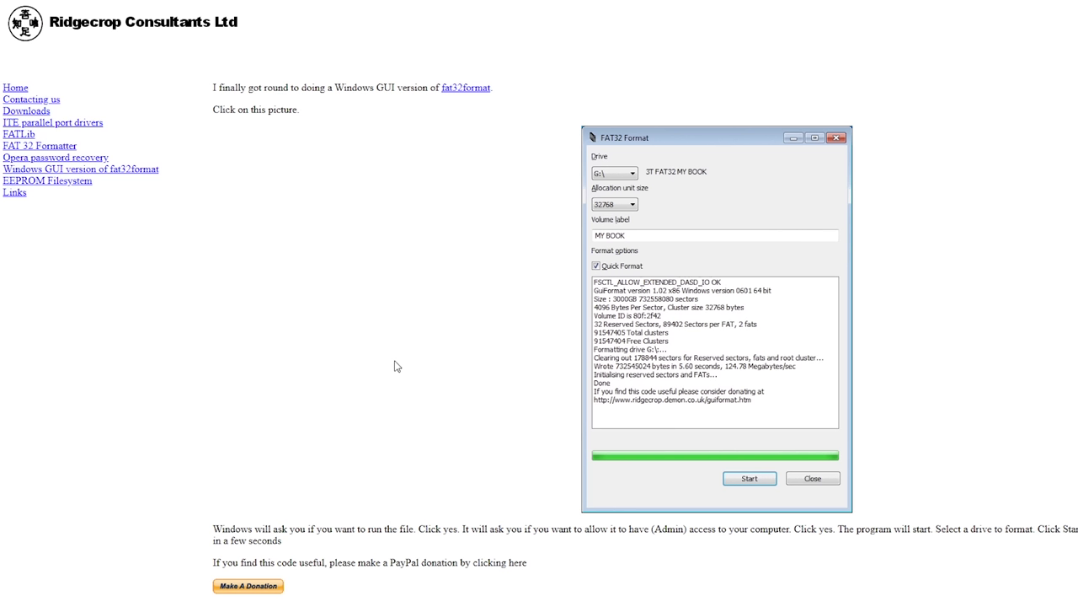
Download the Windows GUI version of fat32format from the Ridgecrop page and close the This PC window showing USB Drive (H:)
left_click(668, 237)
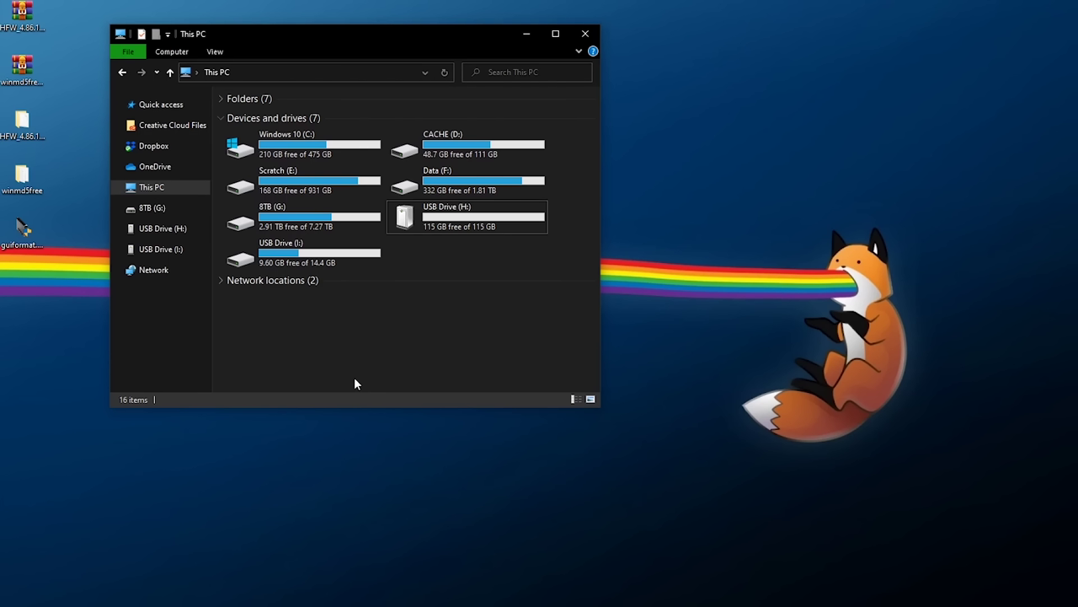
left_click(421, 219)
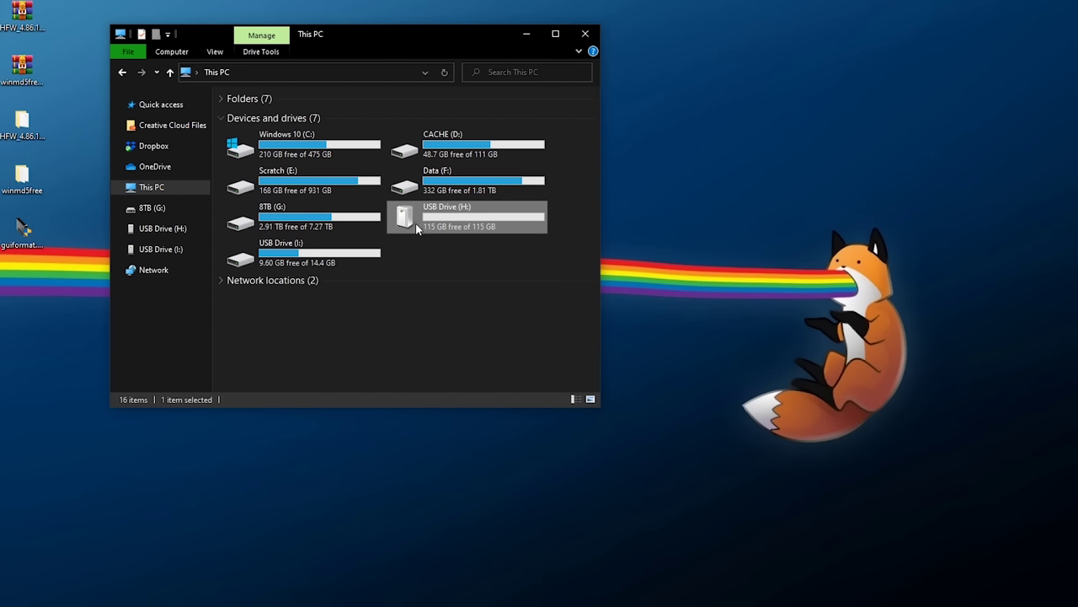
mouse_move(312, 34)
left_mouse_down()
mouse_move(323, 50)
mouse_move(317, 26)
mouse_move(316, 37)
left_mouse_up()
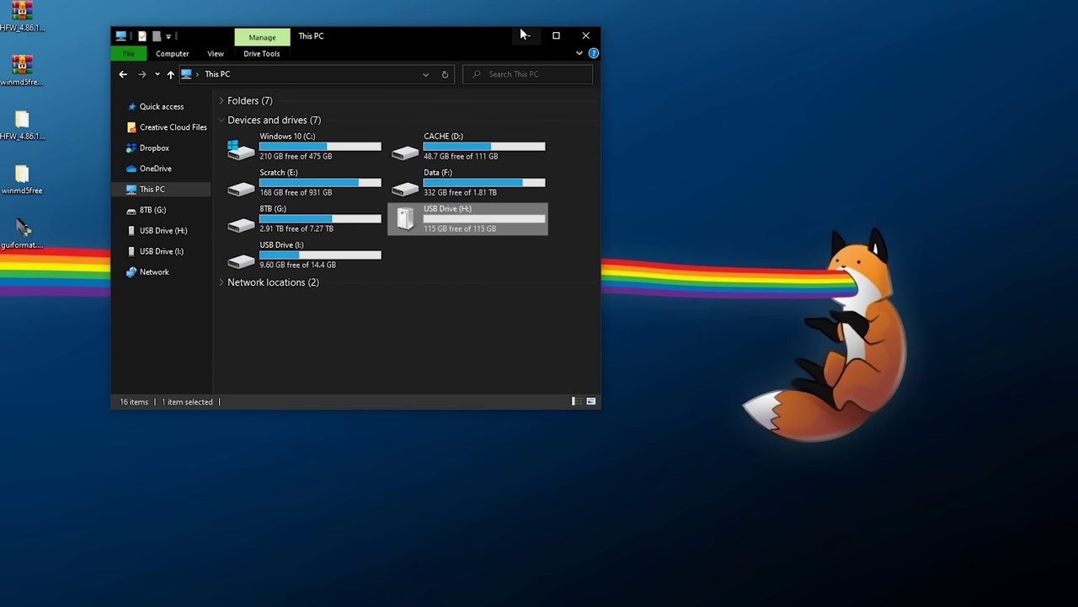
left_click(586, 34)
Run guiformat.exe from the desktop, allow it to make changes to the device, and choose H:\ as the drive
right_click(25, 227)
left_click(79, 248)
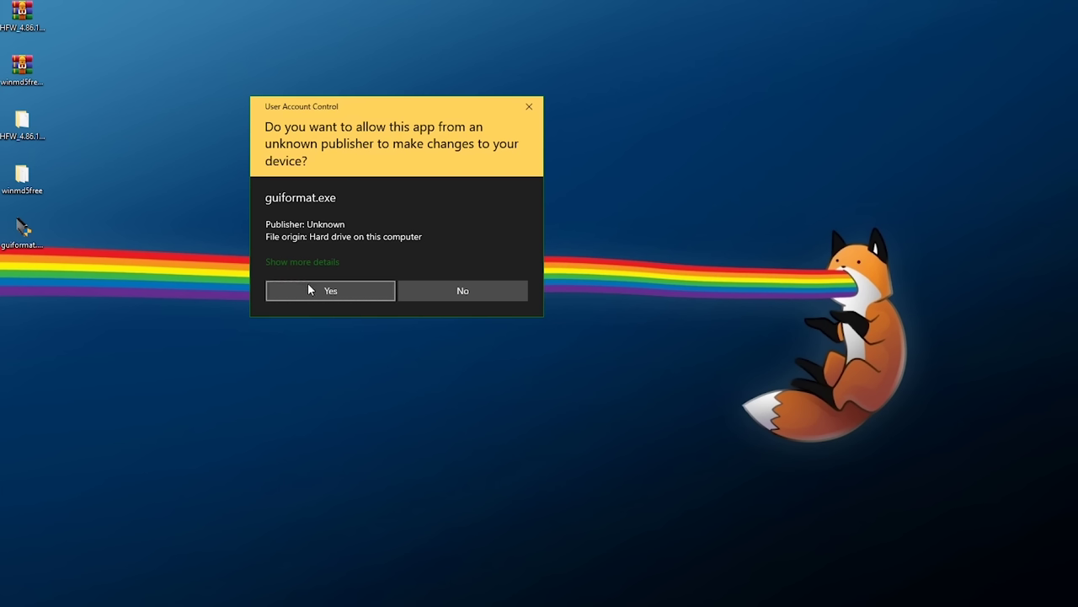
left_click(307, 289)
left_click(254, 111)
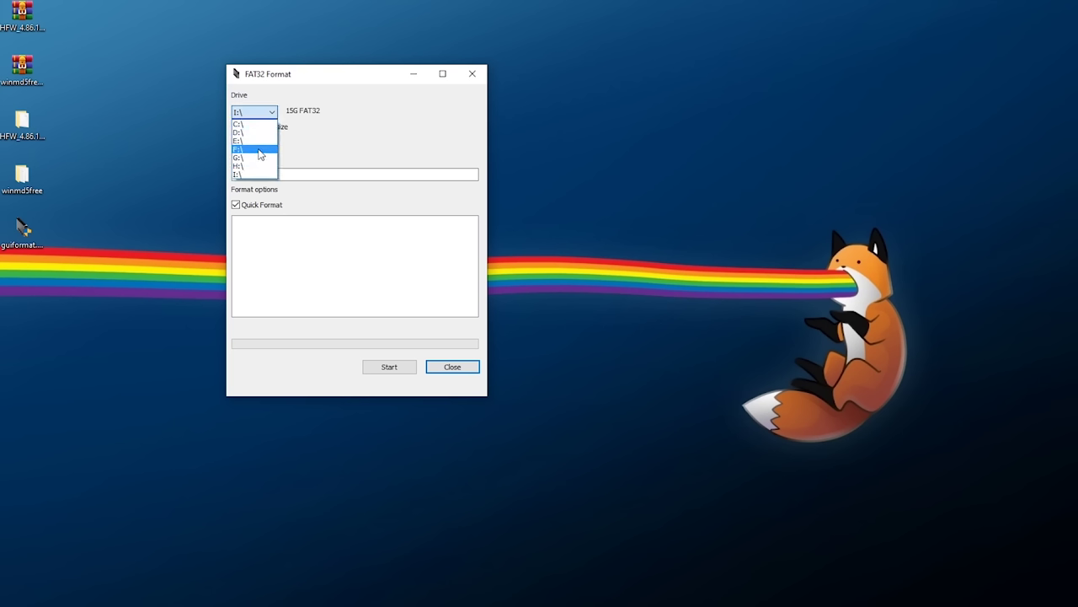
left_click(257, 166)
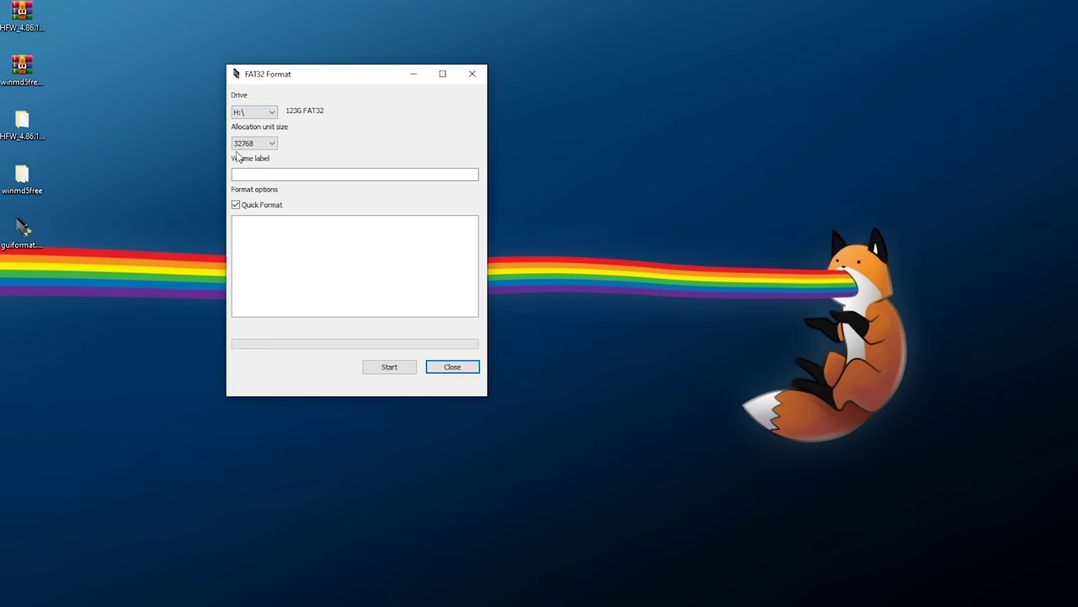
Try to quick format drive H:\ as FAT32 with a 32768 allocation unit size
left_click(388, 368)
left_click(610, 379)
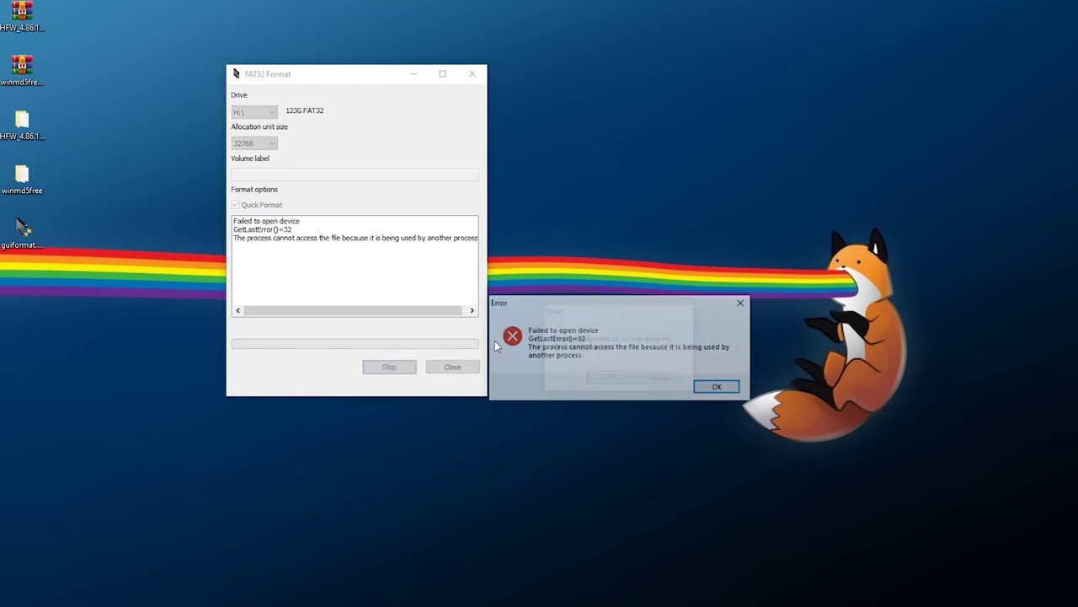
left_click(699, 385)
key("super+e")
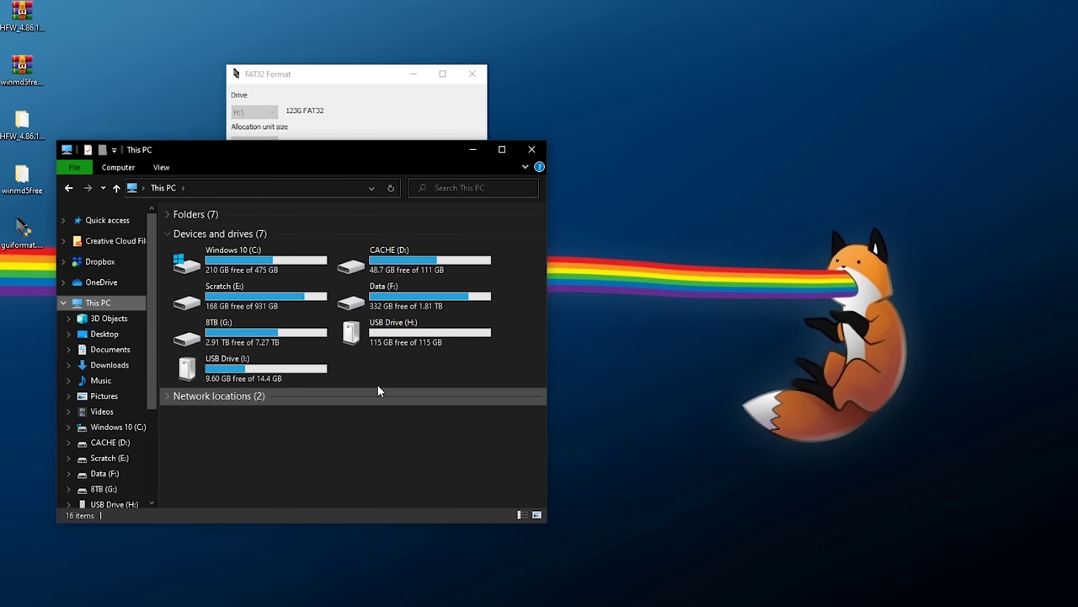
left_click(472, 149)
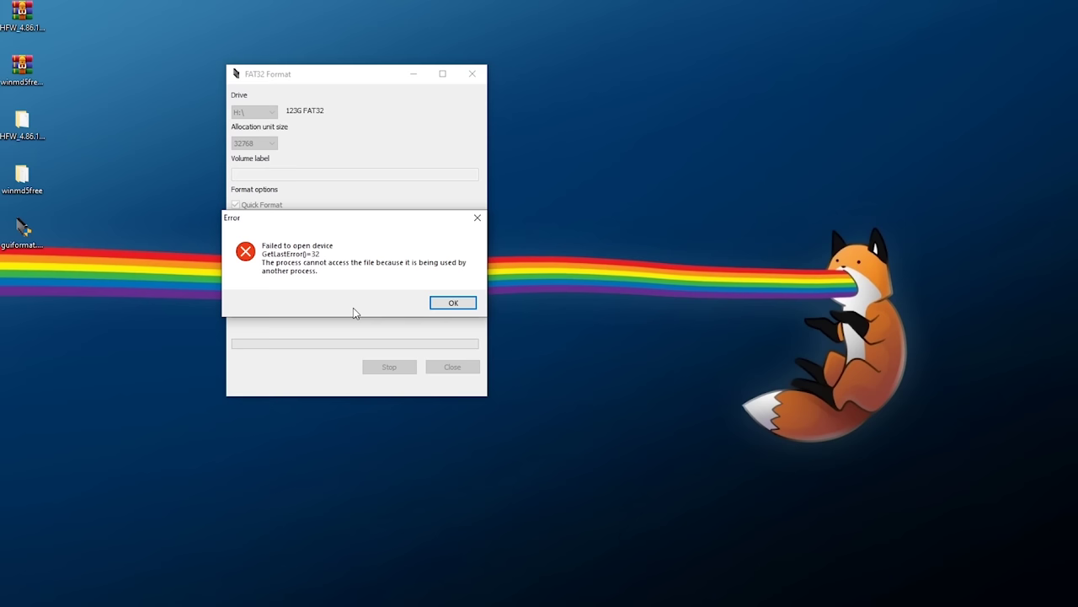
left_click(453, 302)
Quick format drive H:\ as FAT32 with a 32768 allocation unit size, confirm the data loss, and close the formatter
left_click(404, 366)
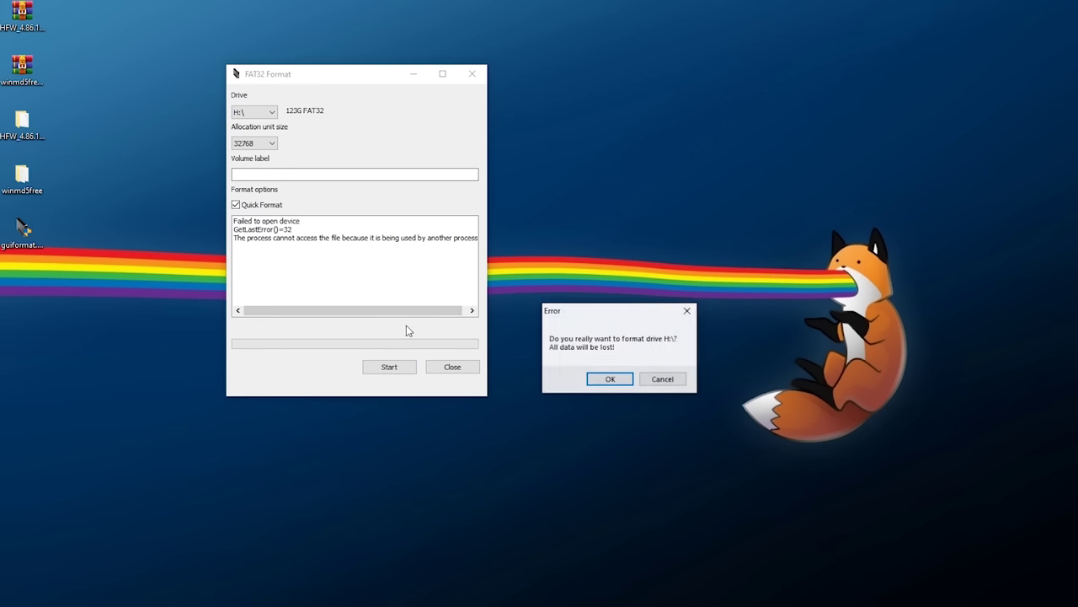
left_click(611, 378)
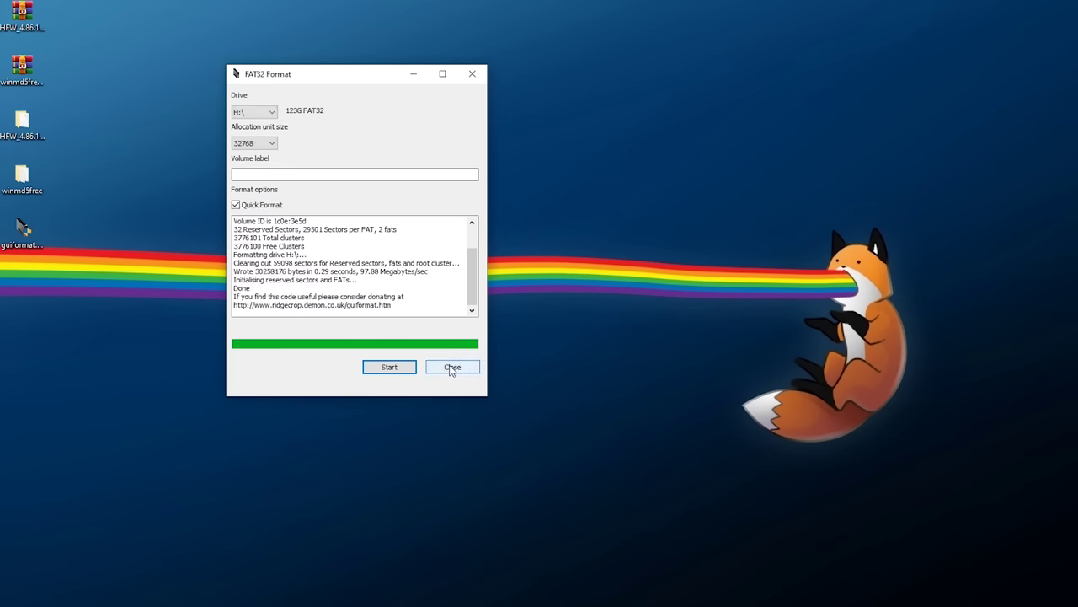
left_click(452, 368)
Check the file system of USB Drive (H:) in its properties and close them
right_click(443, 221)
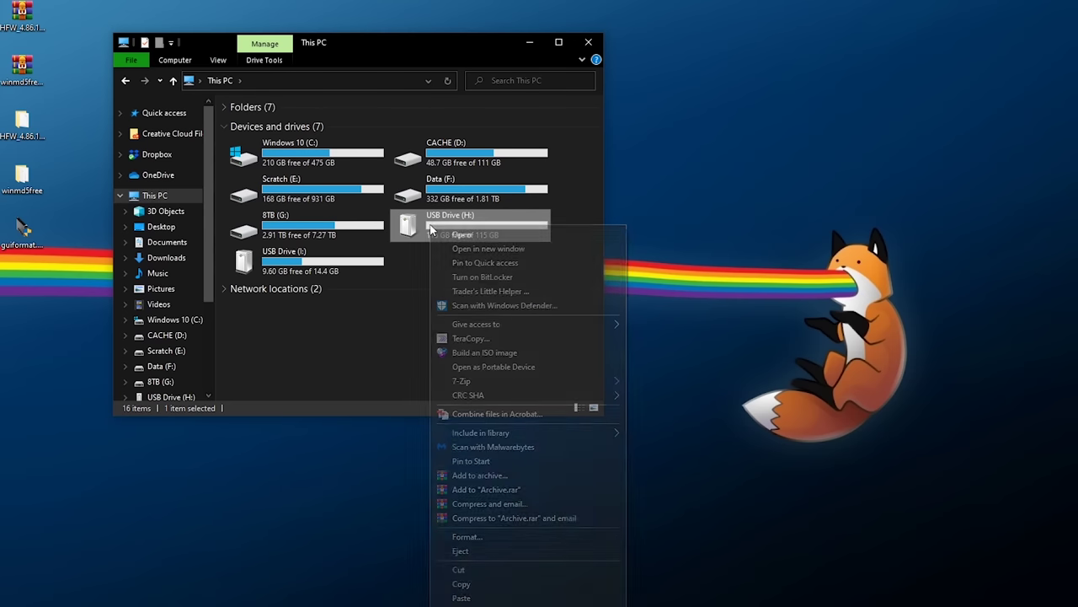
left_click(480, 587)
left_click_drag(469, 238, 335, 115)
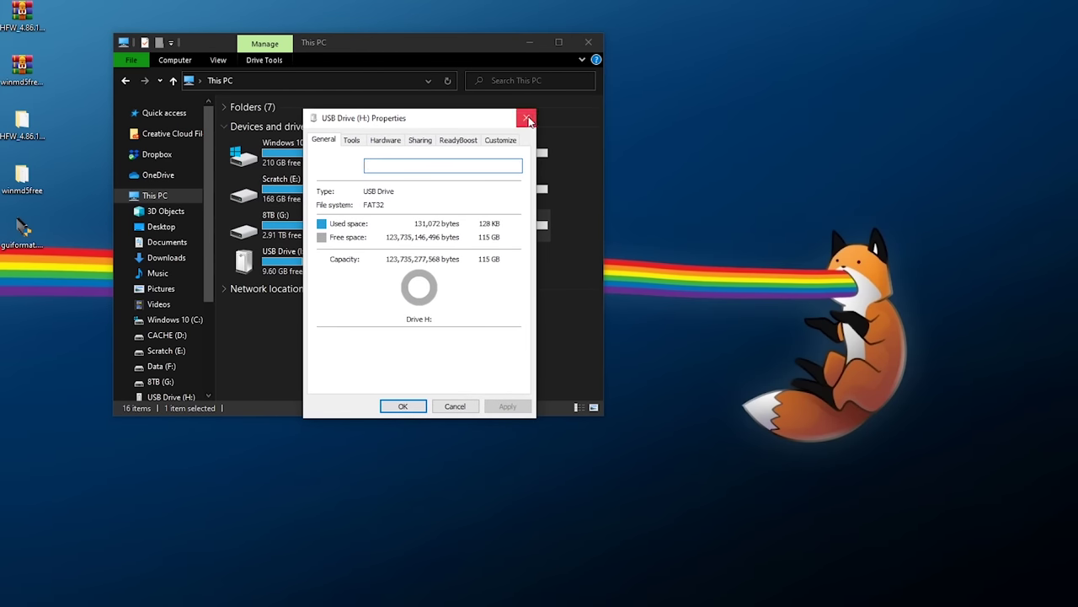
left_click(526, 119)
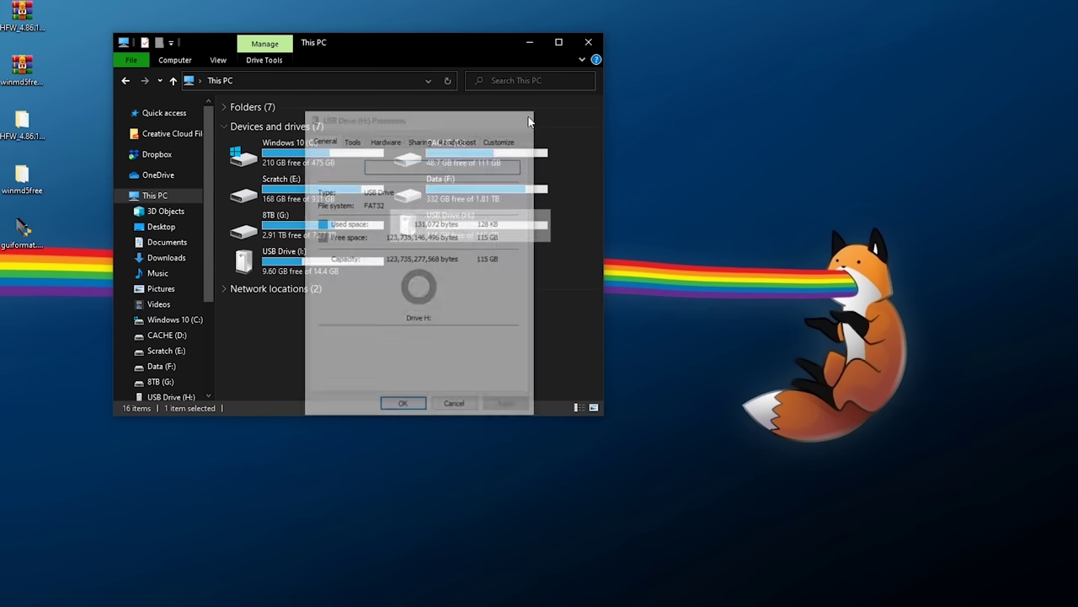
Open USB Drive (H:) and create a folder named PS3 in its root
double_click(431, 222)
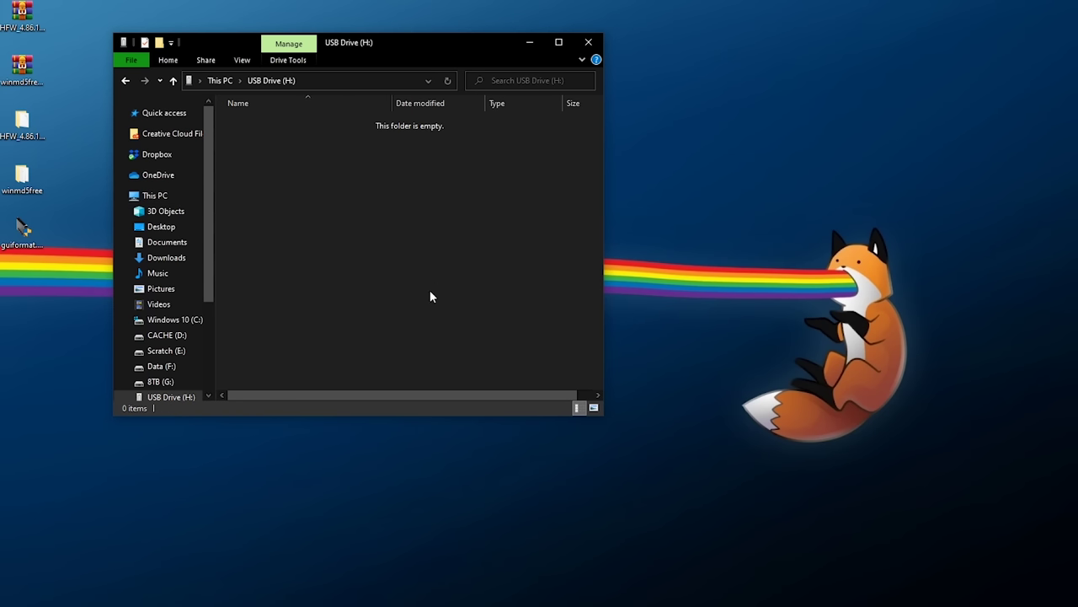
right_click(249, 138)
mouse_move(357, 307)
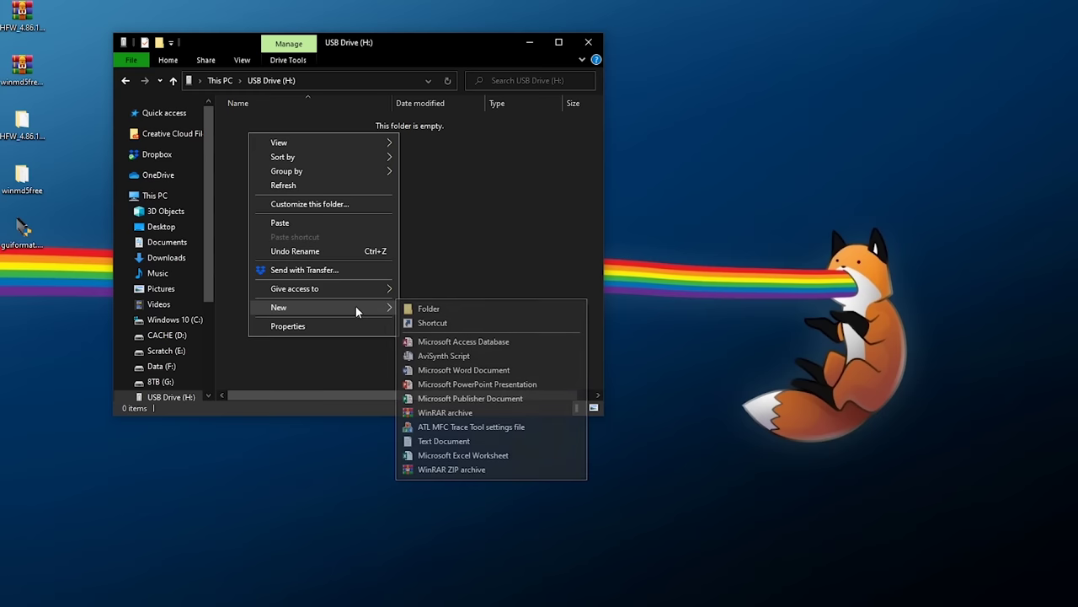
left_click(428, 309)
type("PS3")
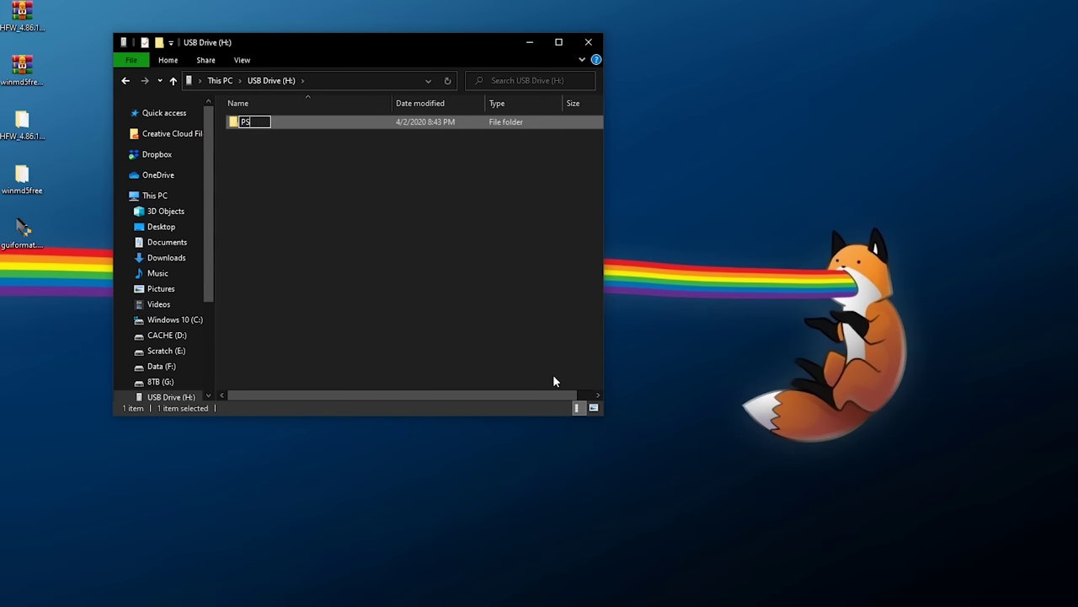
key("Return")
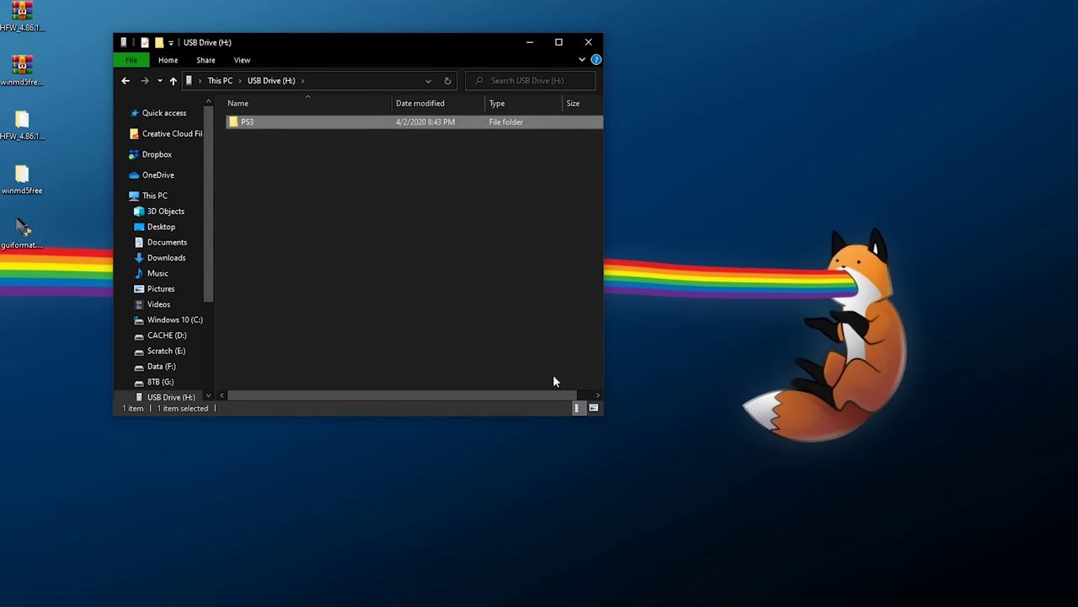
Create a folder named UPDATE inside the PS3 folder and open it
key("Return")
right_click(245, 153)
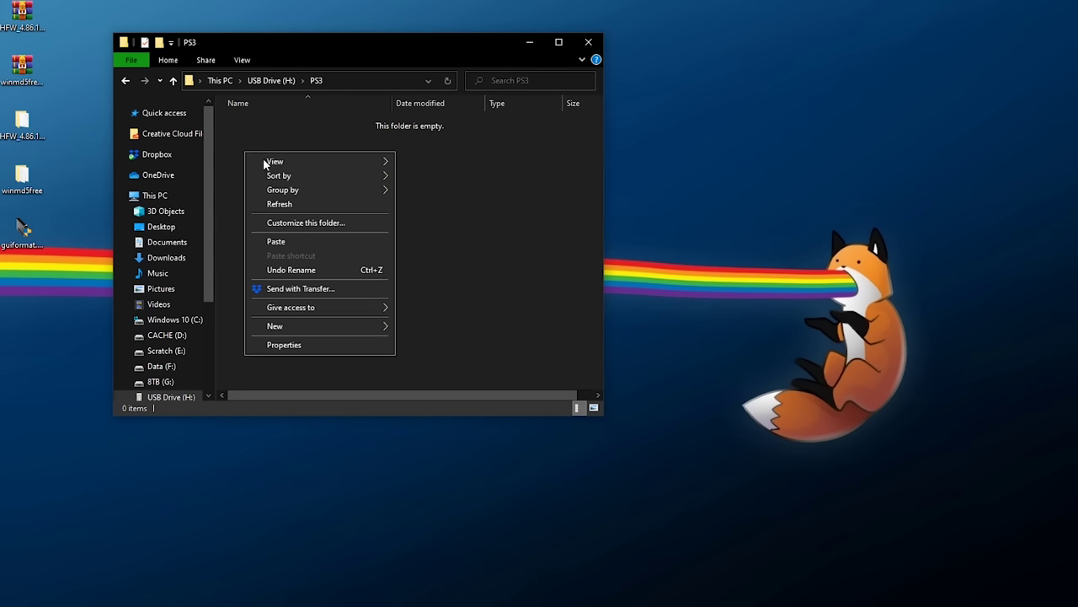
mouse_move(353, 327)
left_click(453, 328)
type("UPDATE")
key("Return")
key("Return")
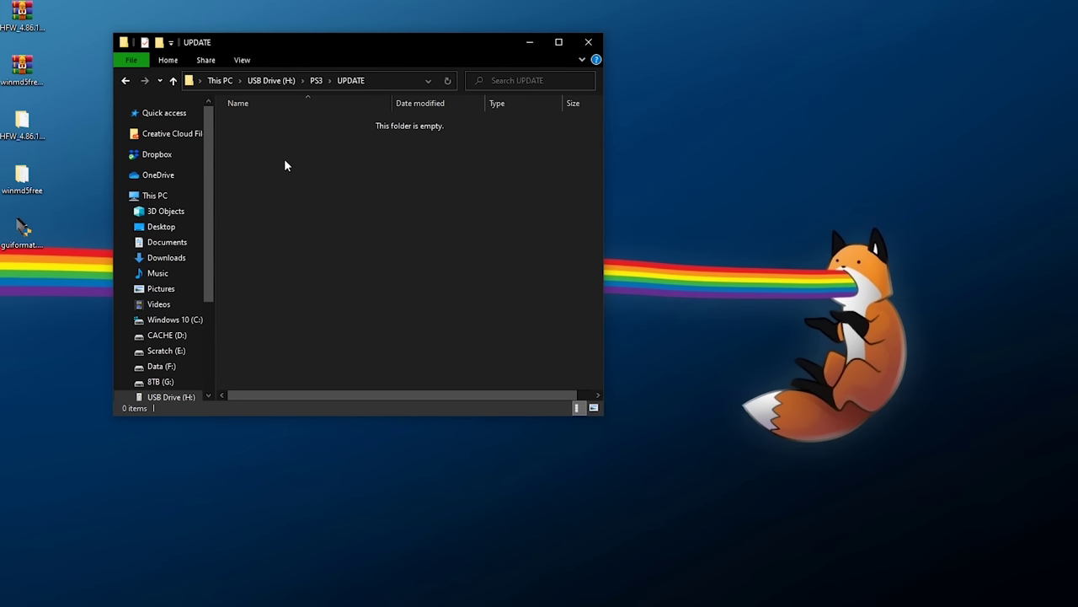
Copy HFW_4.86.1_PS3UPDAT.PUP from the extracted HFW_4.86.1 desktop folder into UPDATE and rename the copy PS3UPDAT.PUP
double_click(23, 125)
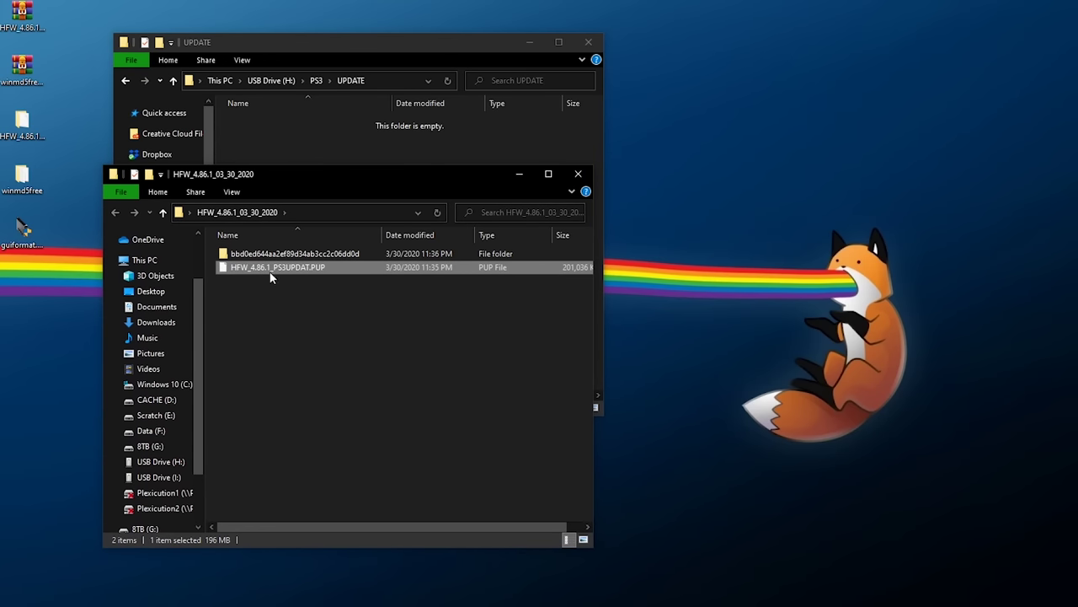
left_click_drag(258, 268, 288, 128)
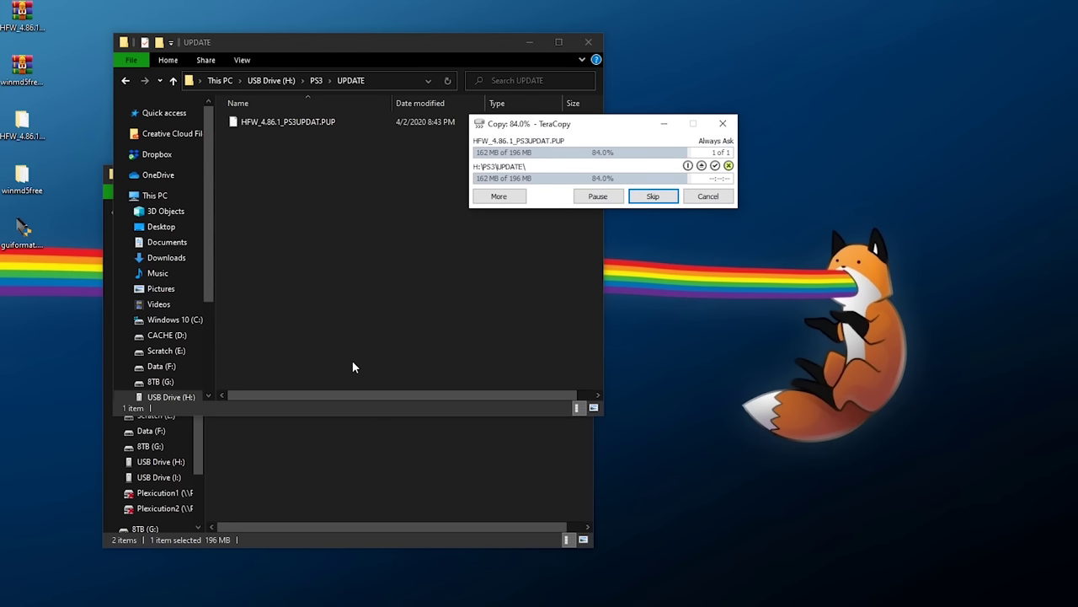
left_click(291, 127)
left_click(287, 124)
left_click_drag(287, 124, 198, 124)
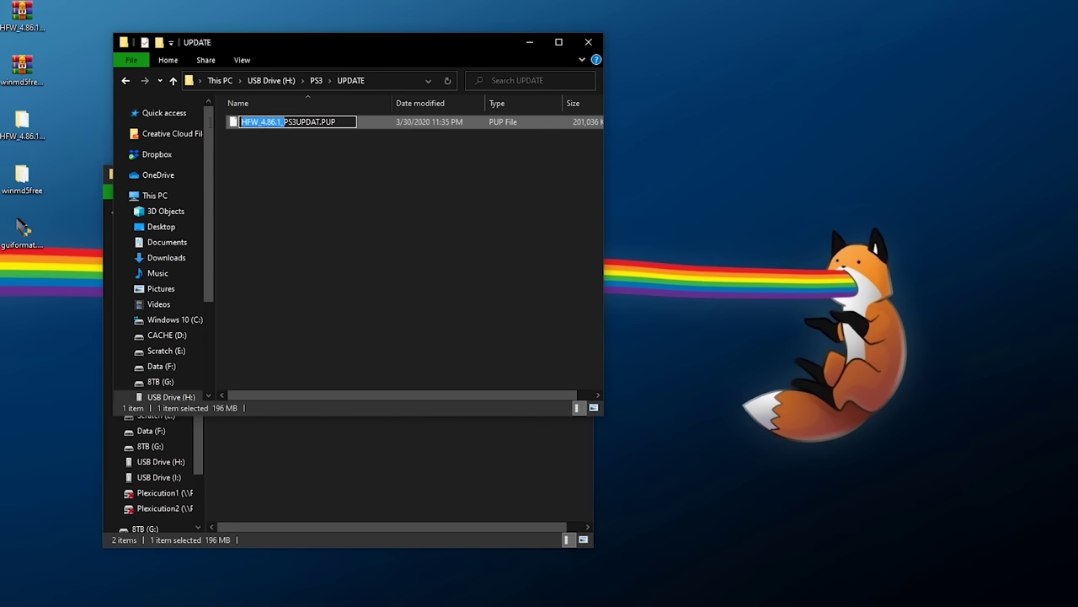
key("Delete")
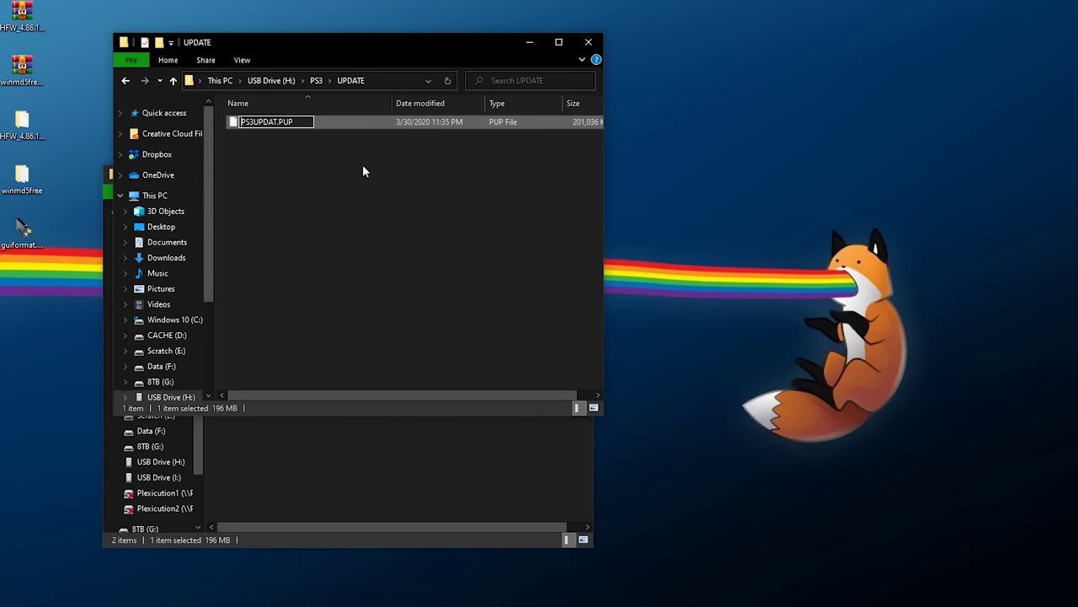
left_click(289, 225)
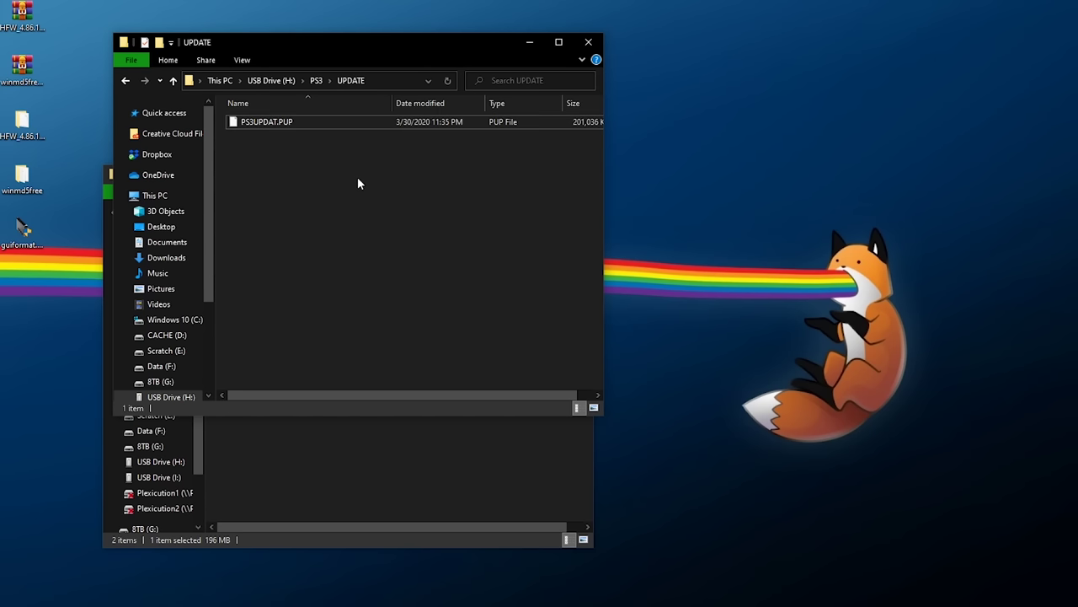
Check the file name extensions setting and show the full path of the UPDATE folder
left_click(243, 60)
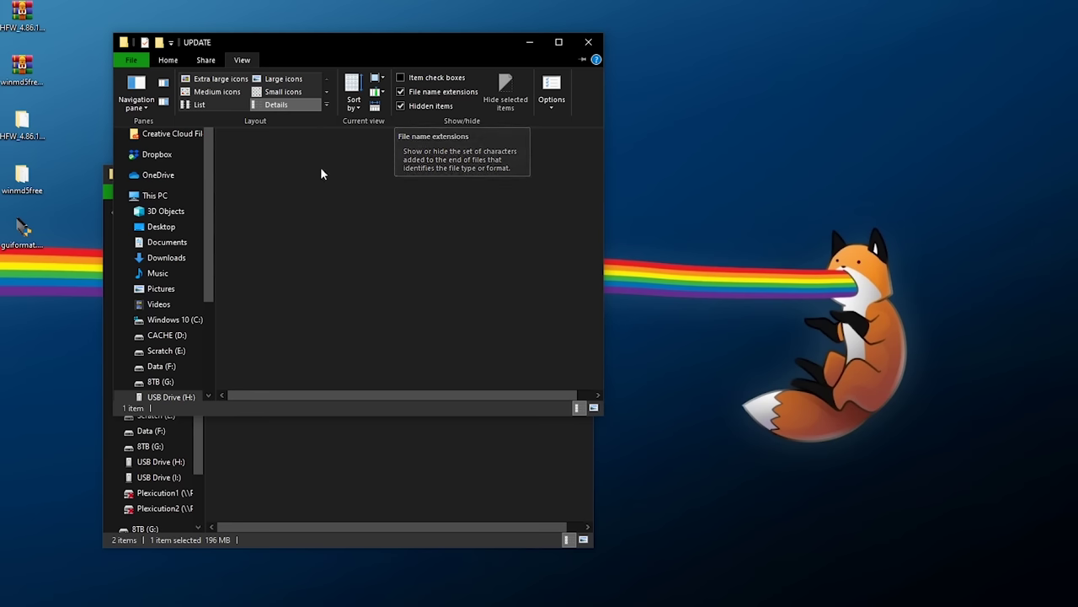
left_click(295, 159)
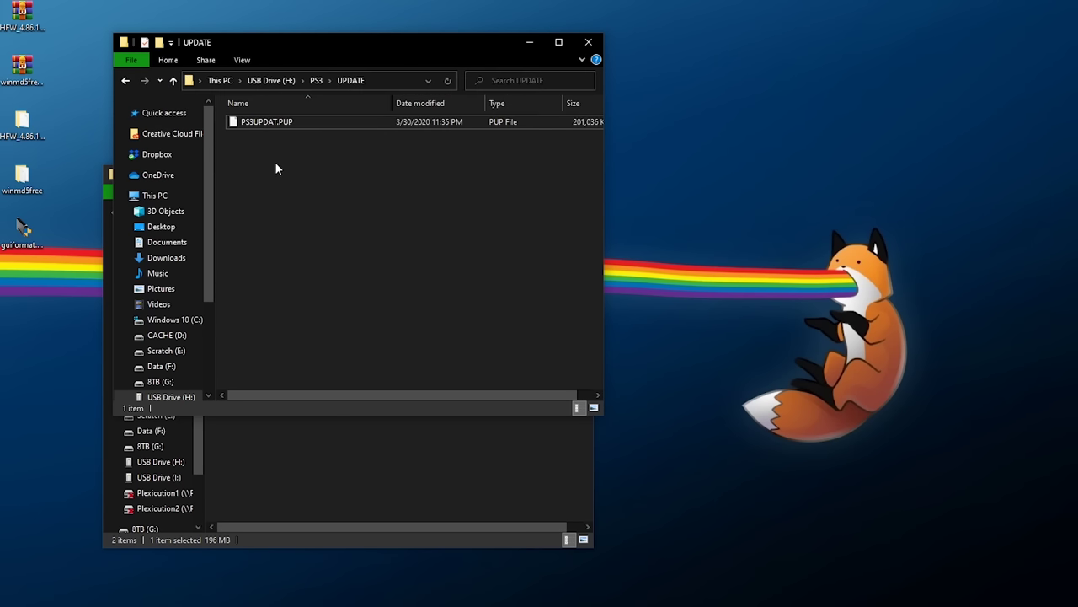
left_click(385, 80)
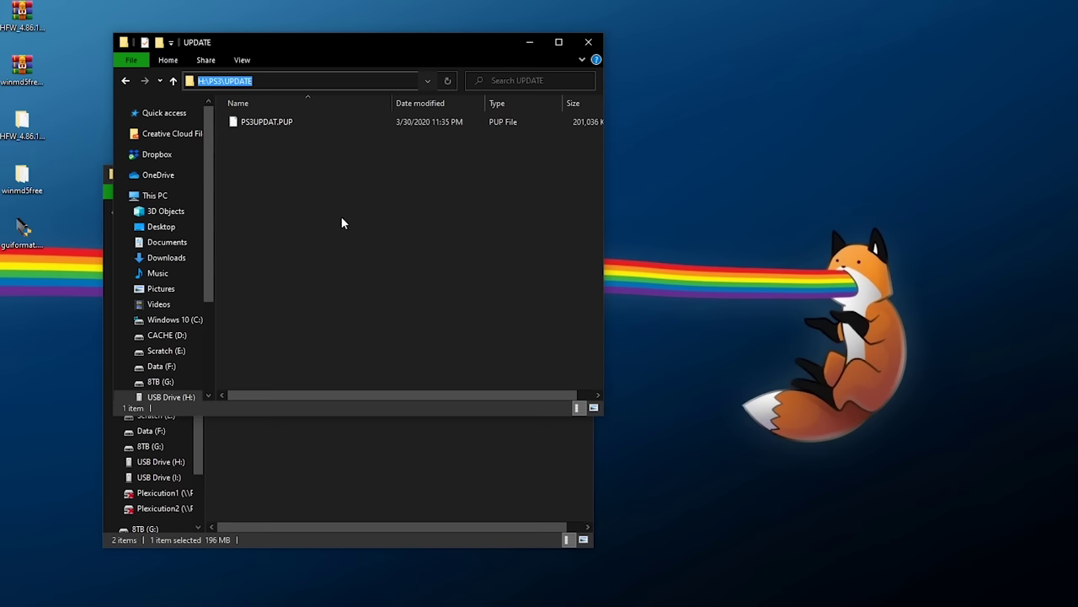
Copy the MD5 checksum from the subfolder's name in HFW_4.86.1_03_30_2020 and close that window
key("alt+Tab")
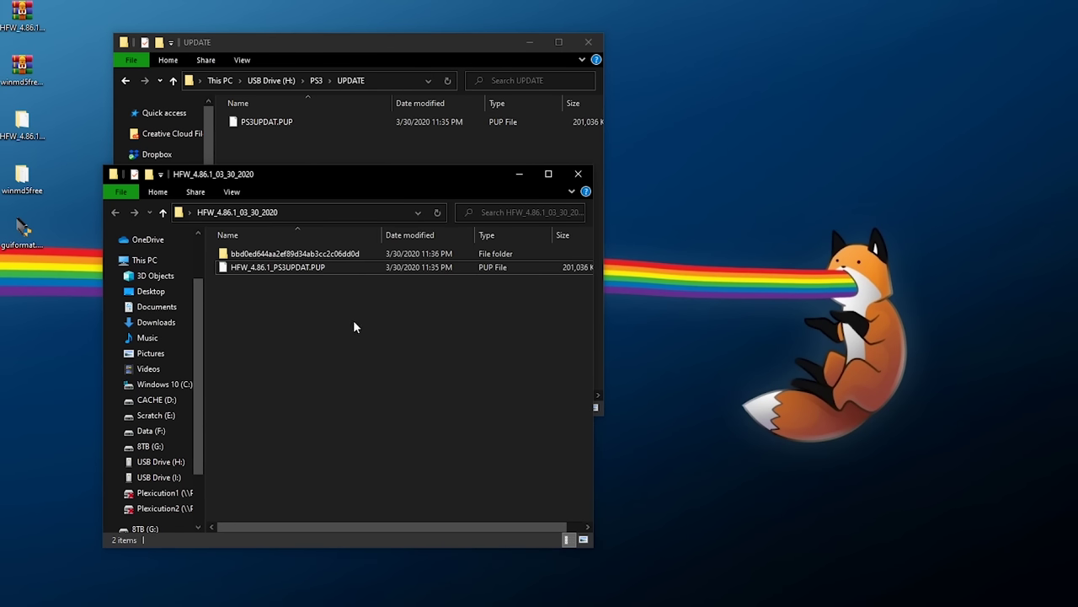
left_click(328, 257)
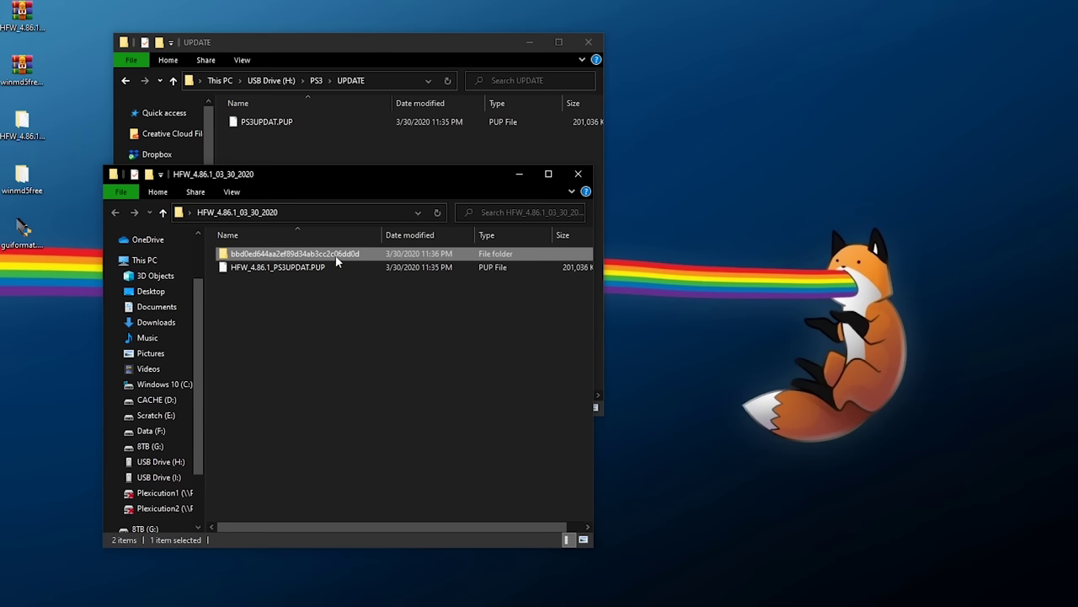
key("F2")
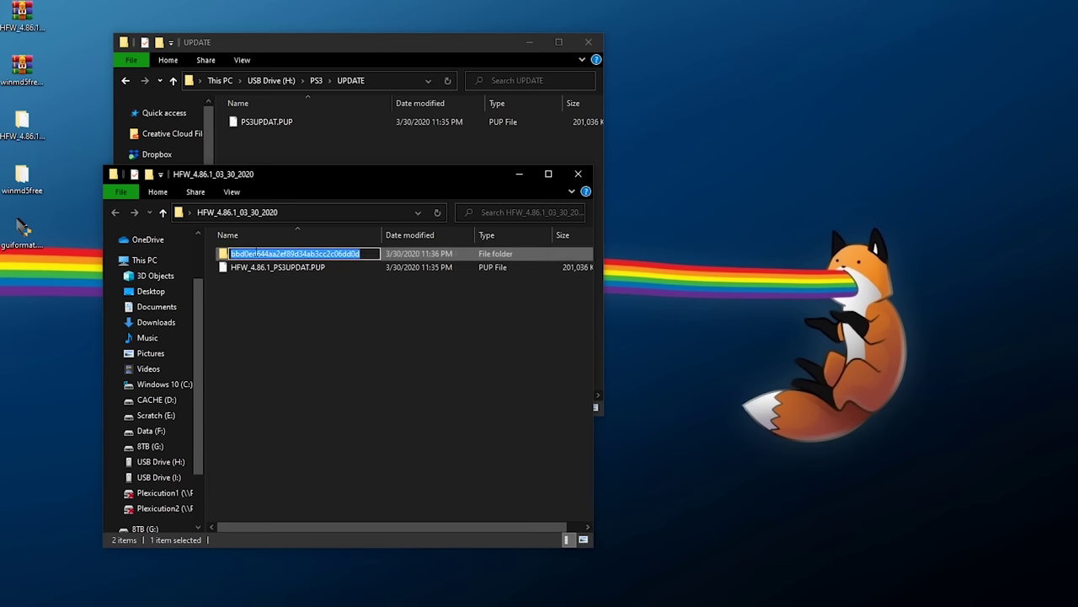
right_click(256, 253)
left_click(290, 294)
left_click(576, 174)
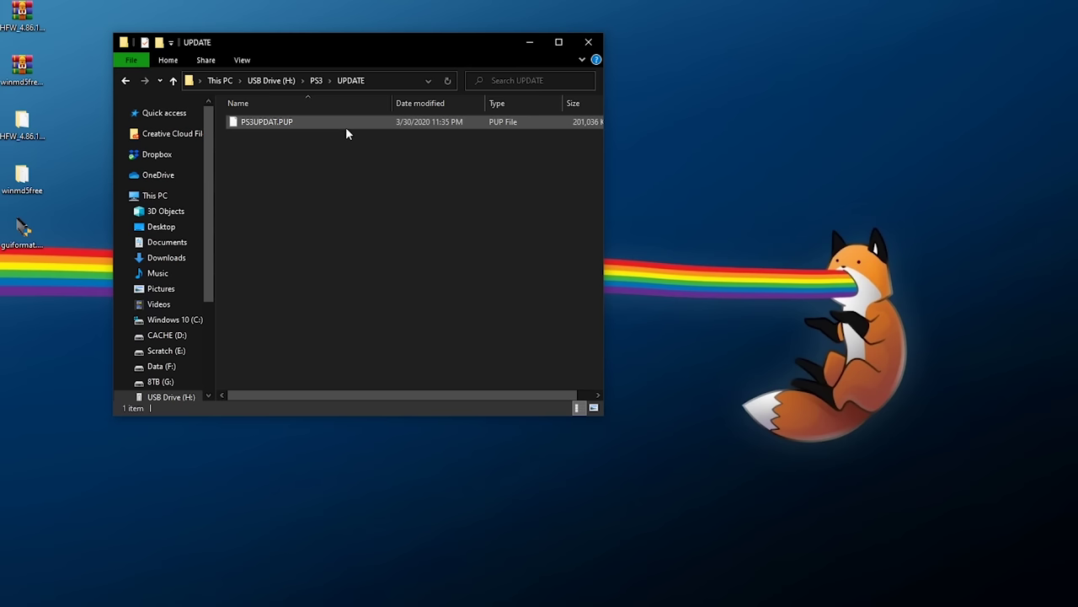
Run WinMD5.exe from the winmd5free desktop folder and close that folder's window
left_click(19, 179)
double_click(18, 179)
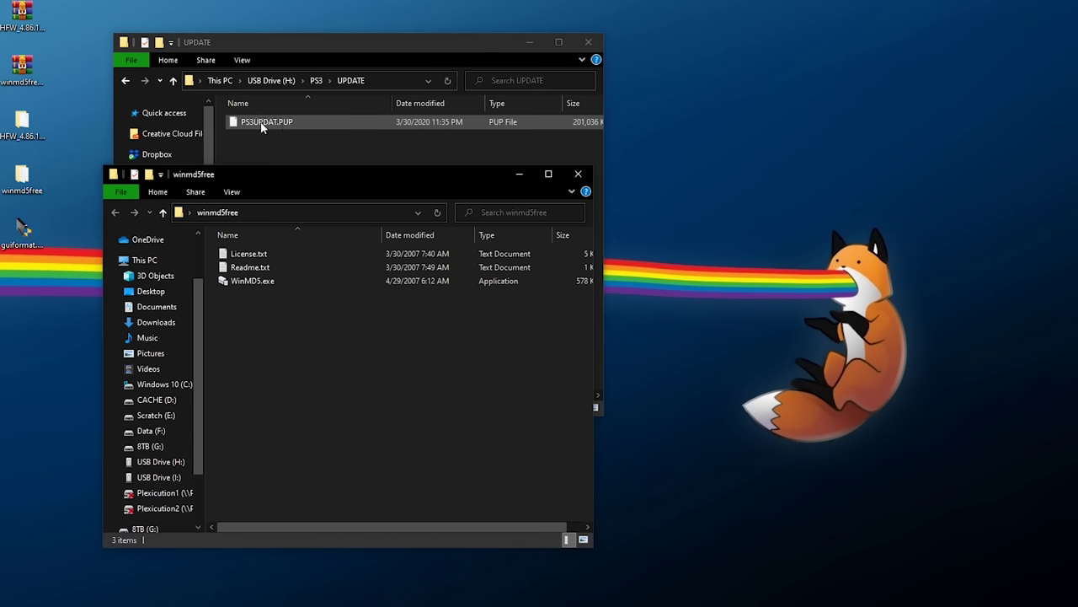
double_click(244, 284)
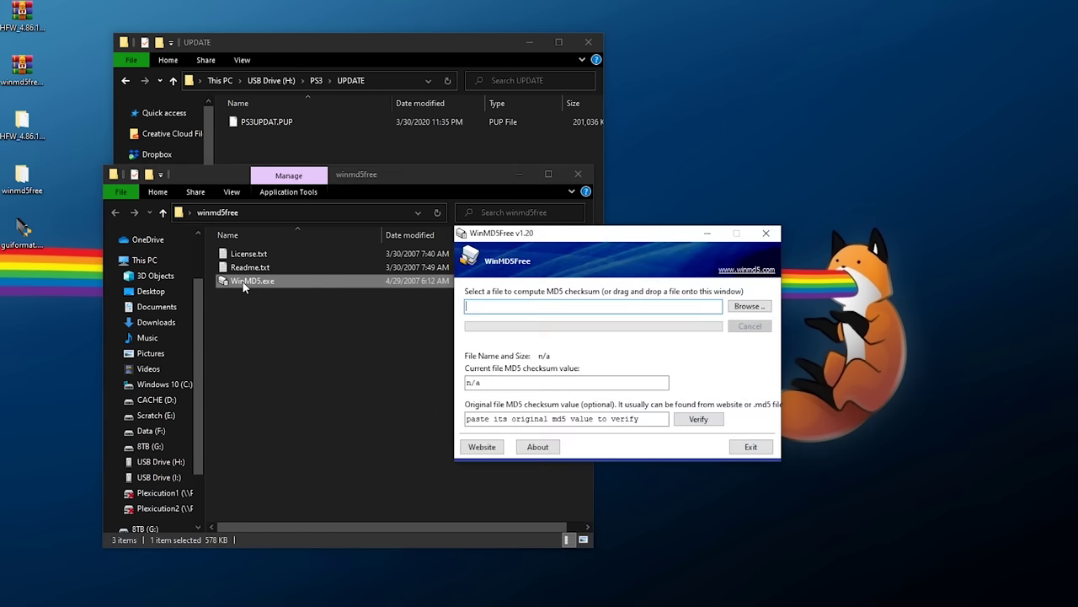
left_click(588, 173)
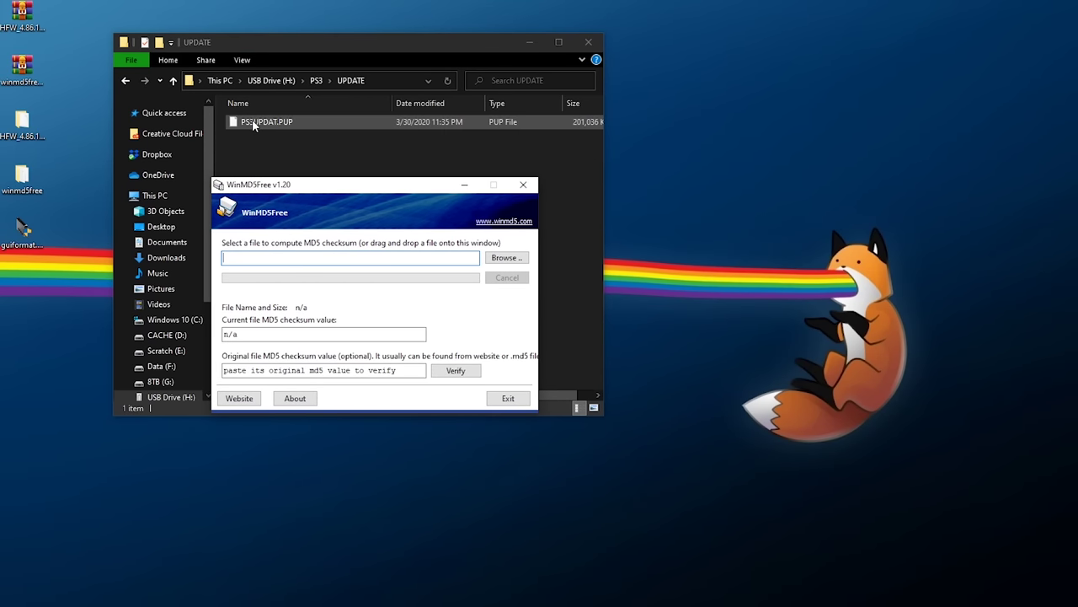
Load PS3UPDAT.PUP from the UPDATE folder into WinMD5Free to compute its MD5 checksum
left_click(252, 124)
left_click_drag(252, 125, 276, 130)
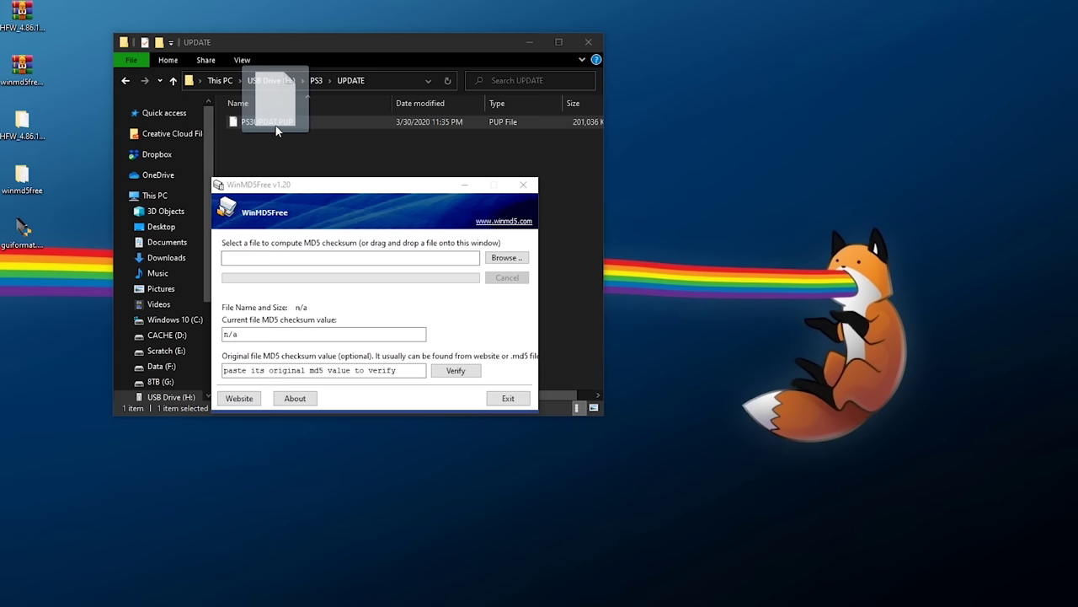
left_click_drag(277, 130, 301, 261)
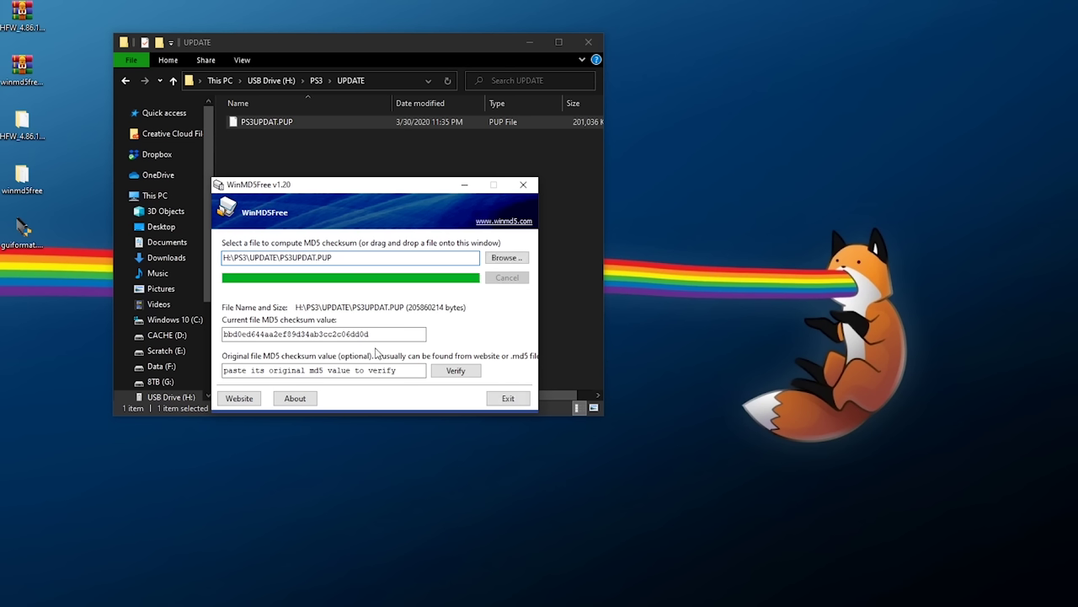
Verify the file against the copied original MD5 value, dismiss the comparison result, and close WinMD5Free
left_click_drag(401, 371, 223, 371)
key("ctrl+v")
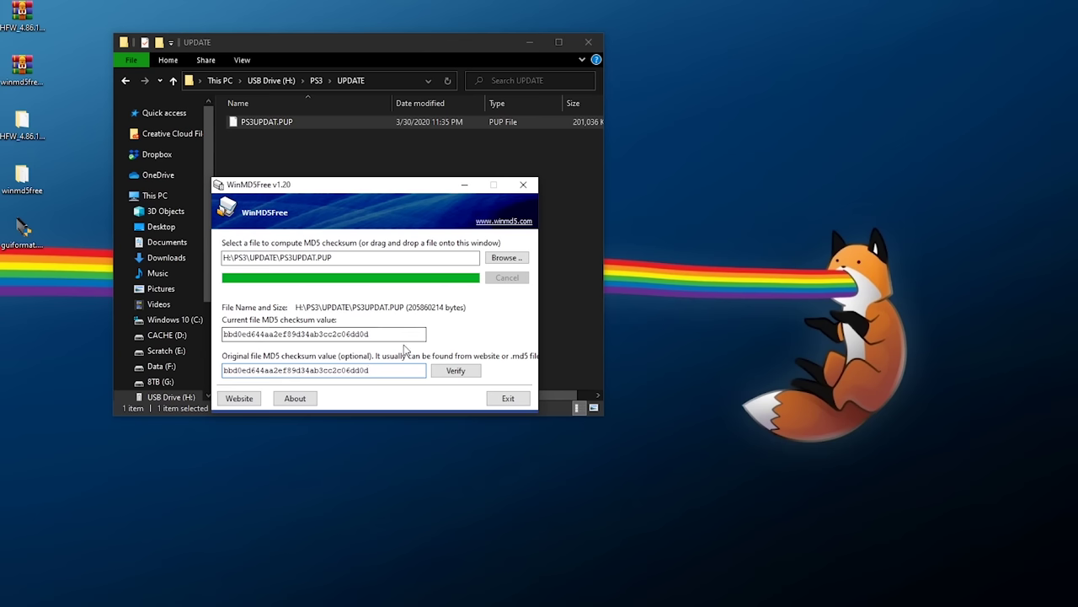
left_click(454, 371)
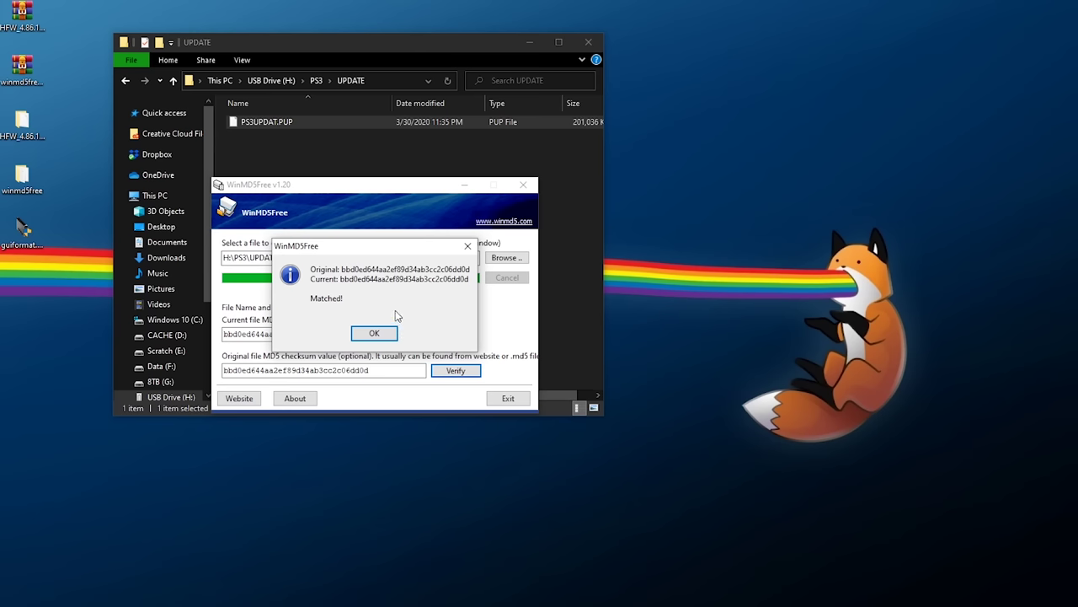
left_click(374, 332)
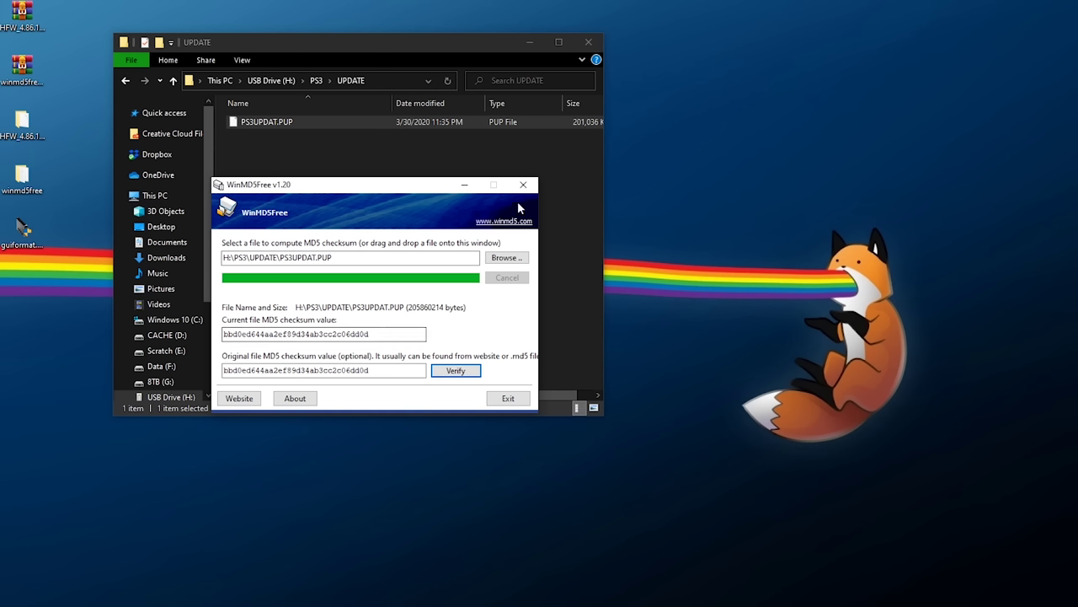
left_click(524, 185)
Eject USB Drive (H:) from This PC
left_click(188, 194)
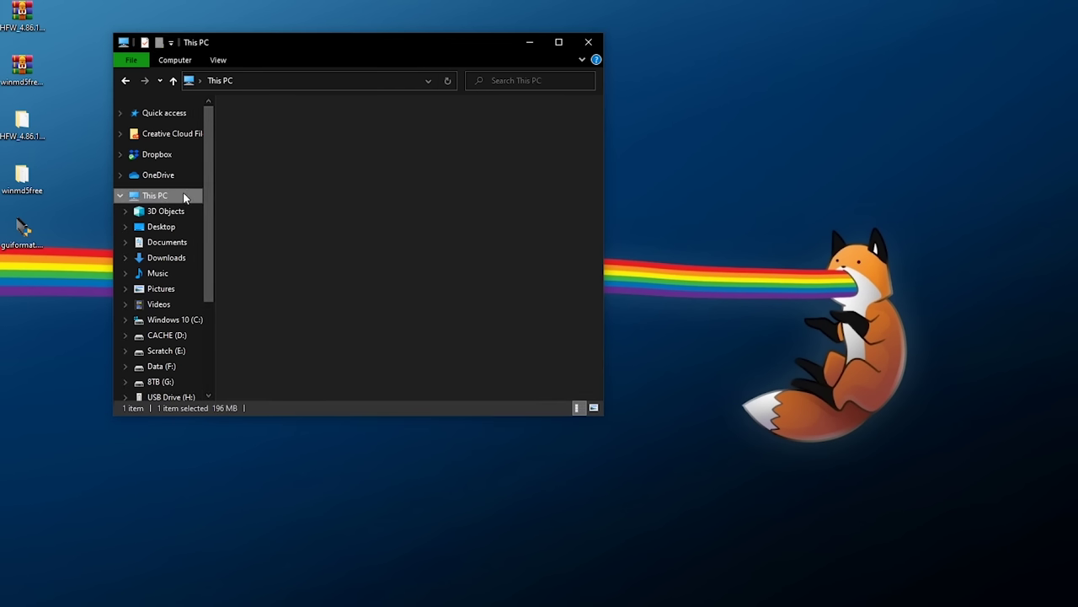
right_click(422, 217)
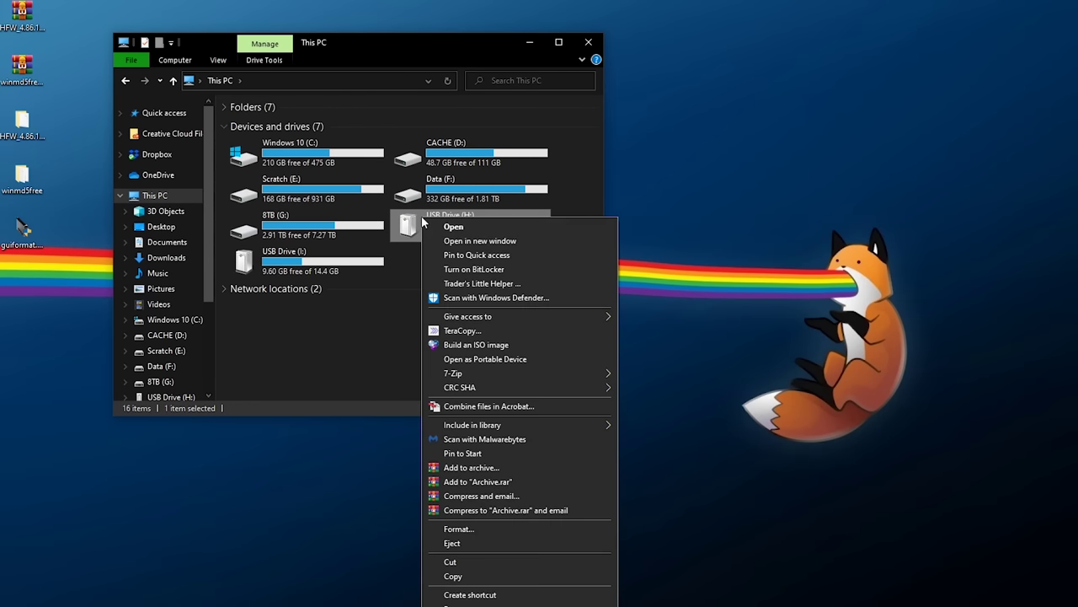
left_click(451, 544)
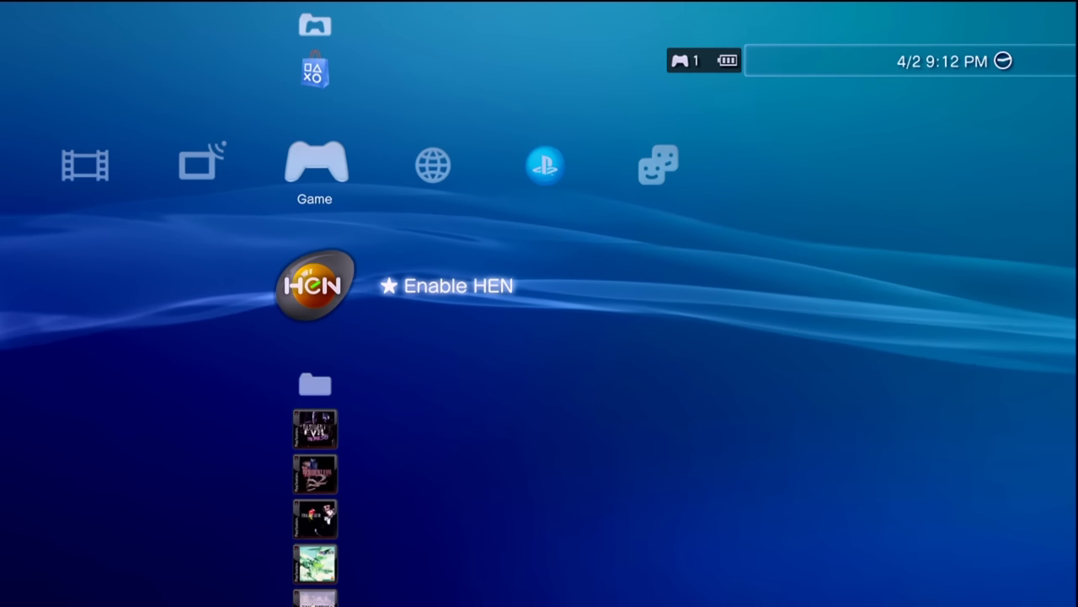
On the PS3, go to System Update in the Settings category
key("Left")
key("Left")
key("Left")
key("Left")
key("Left")
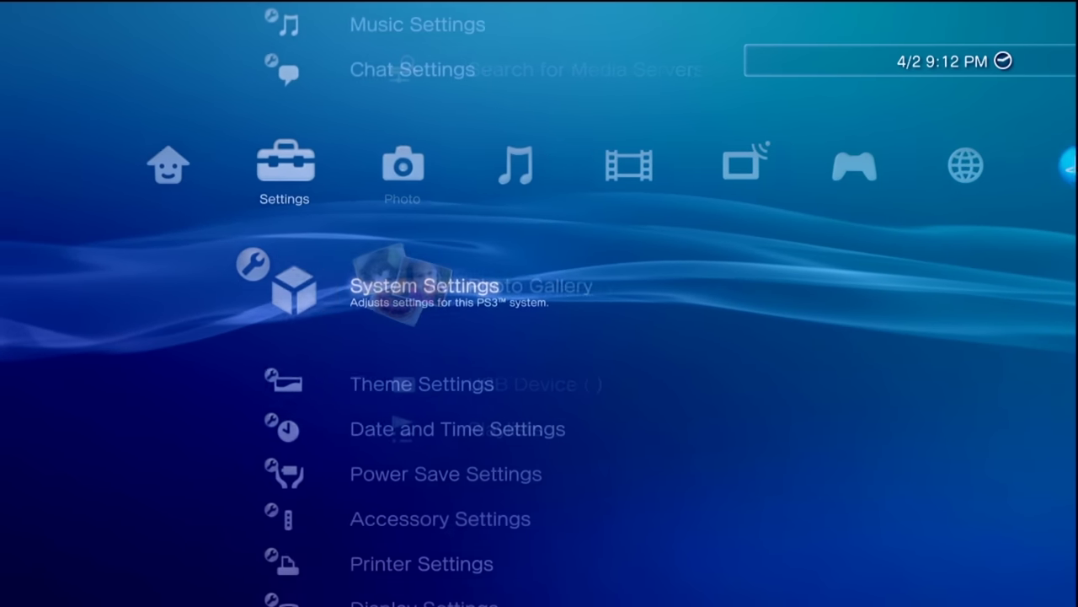
key("Up")
key("Up")
key("Up")
key("Up")
key("Up")
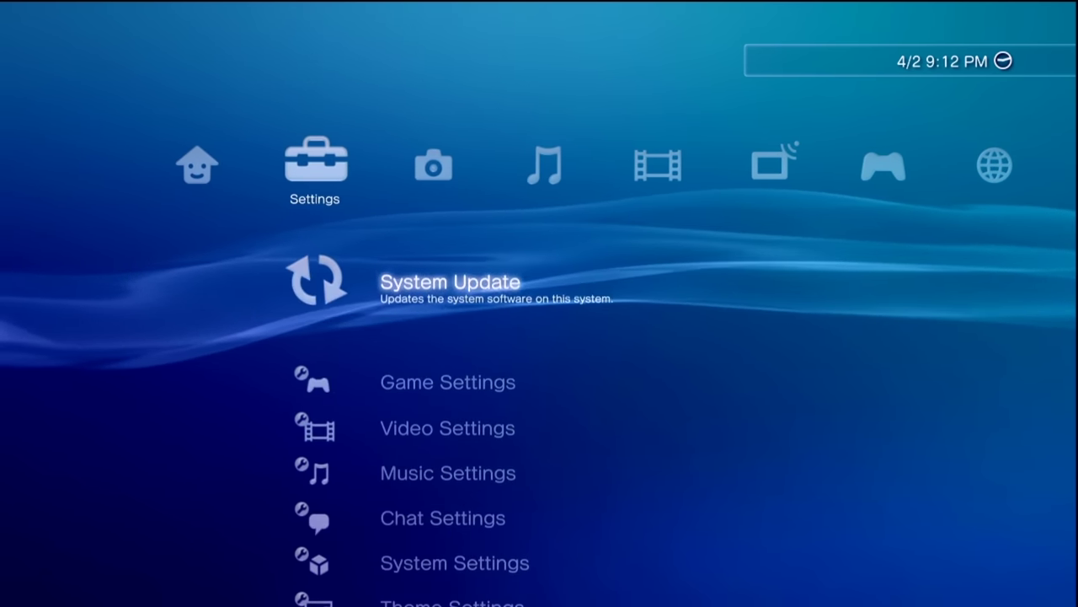
Start a system update via Storage Media and accept the 4.86.1 HFW data on the USB device
key("Return")
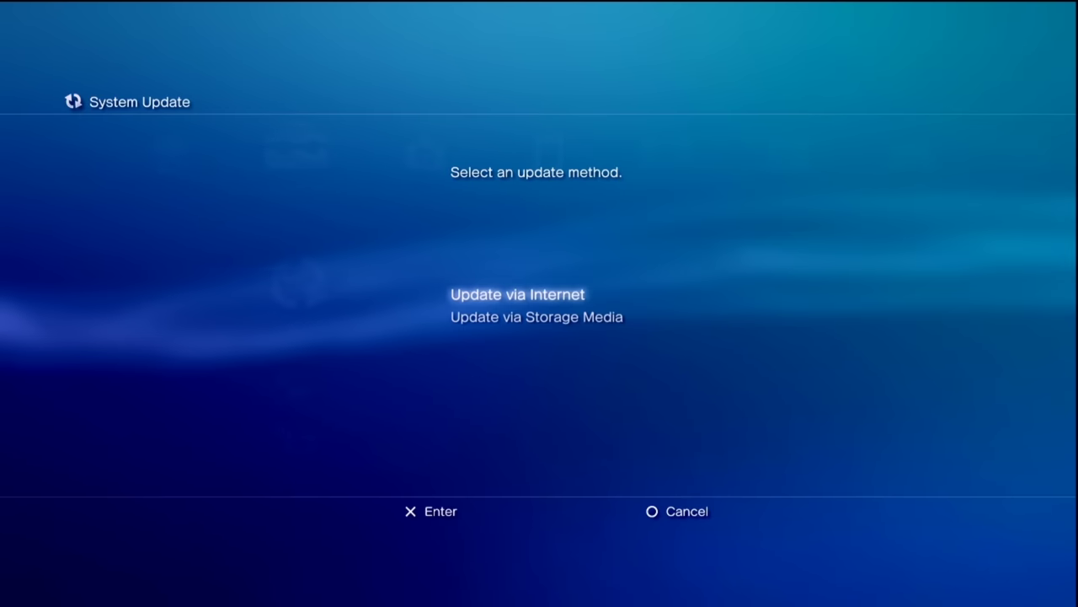
key("Return")
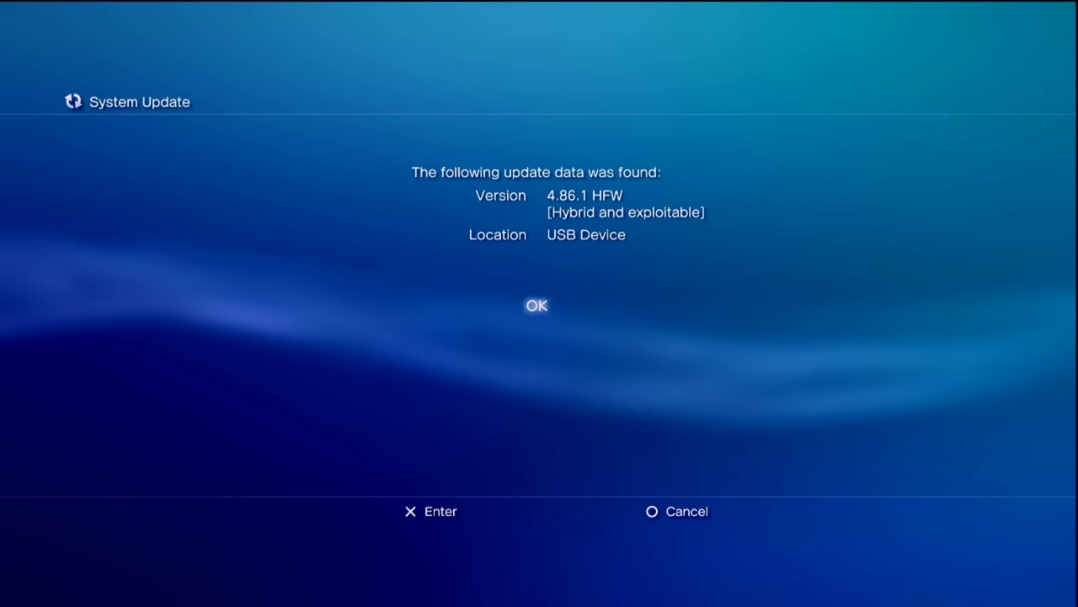
key("Return")
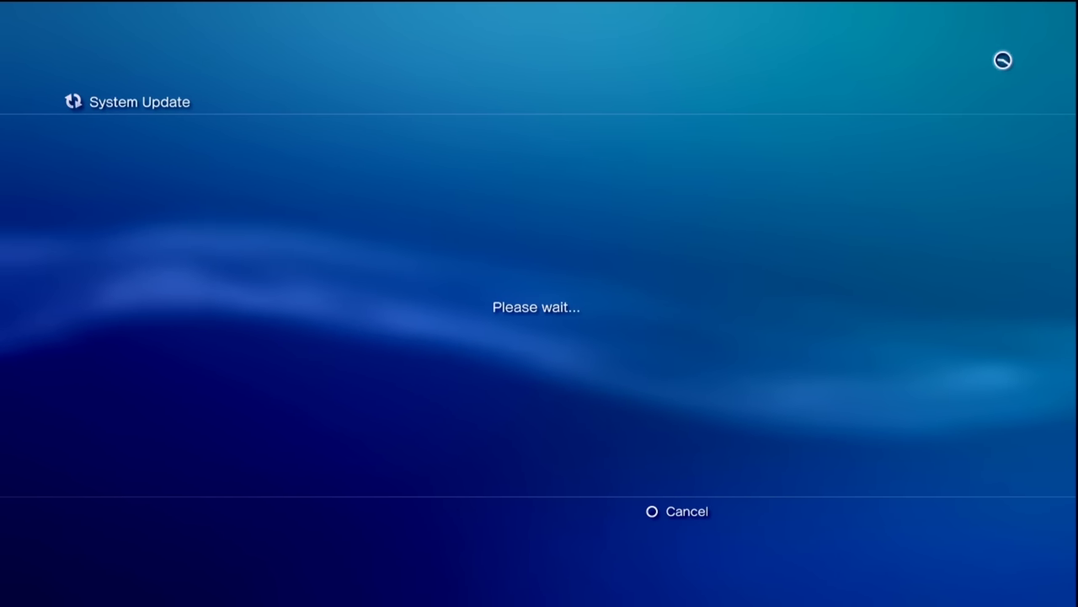